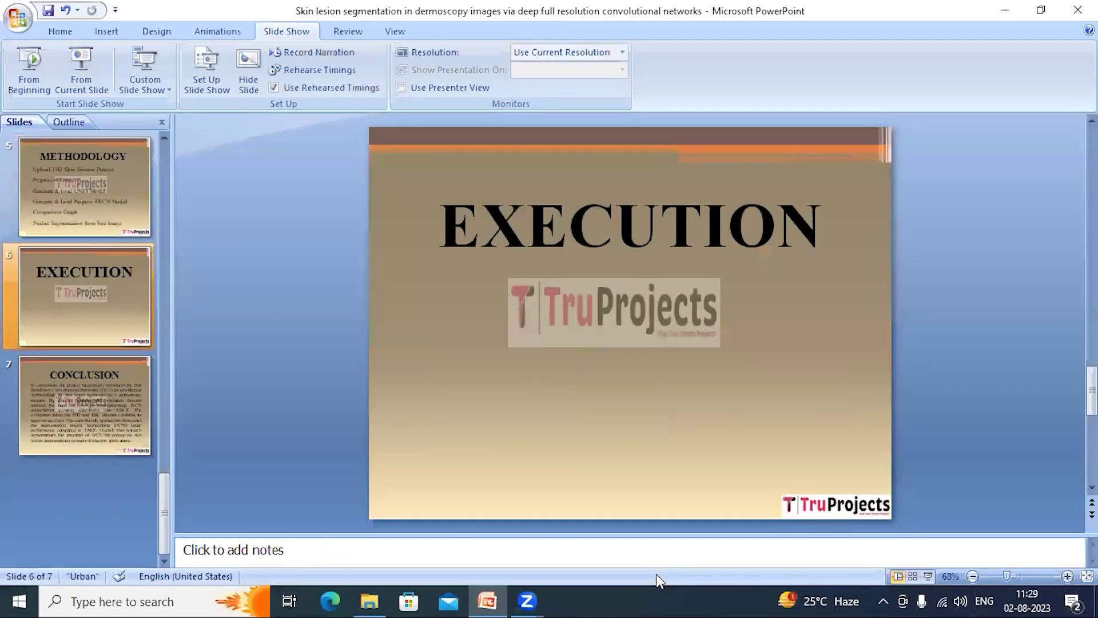
- Switch from the PowerPoint Execution slide to the project folder in File Explorer
{"action": "left_click", "coordinate": [369, 601]}
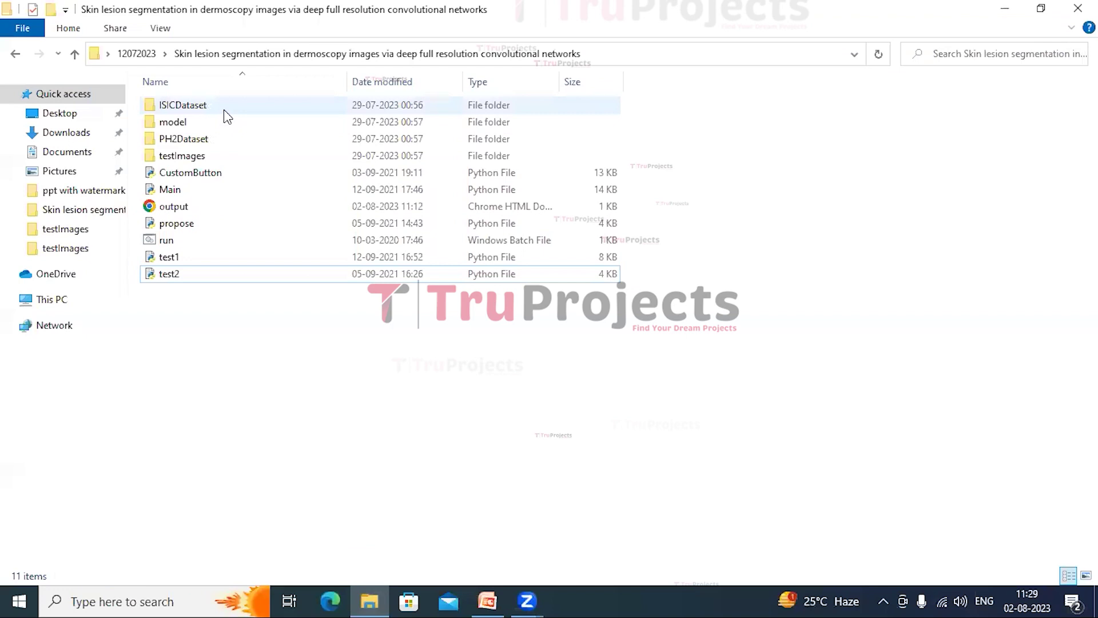
{"action": "left_click", "coordinate": [224, 110]}
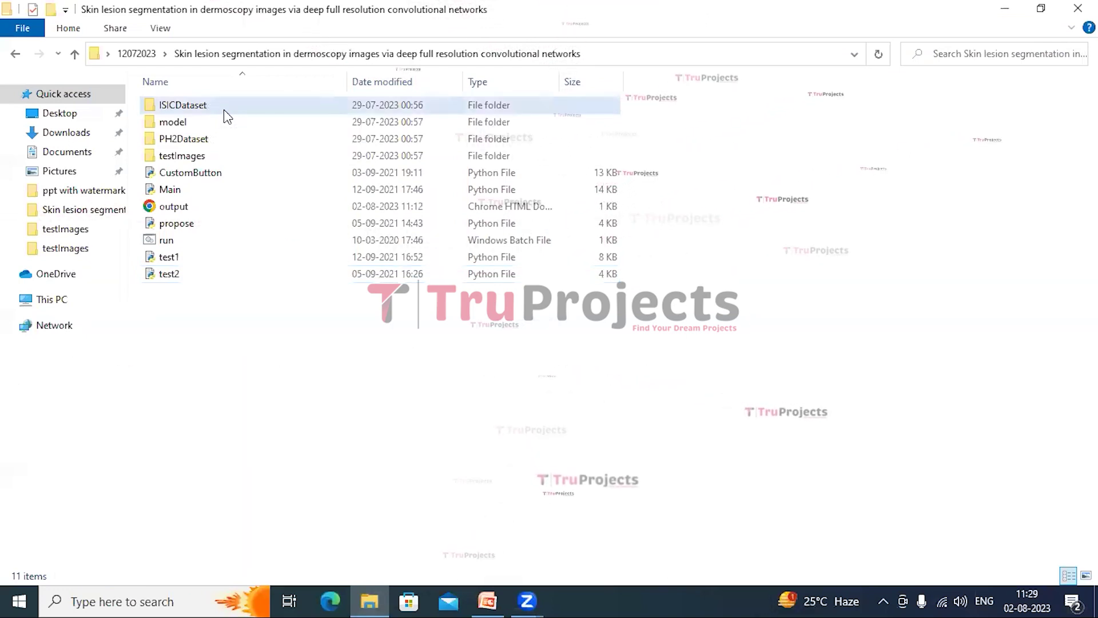
{"action": "left_click", "coordinate": [210, 122]}
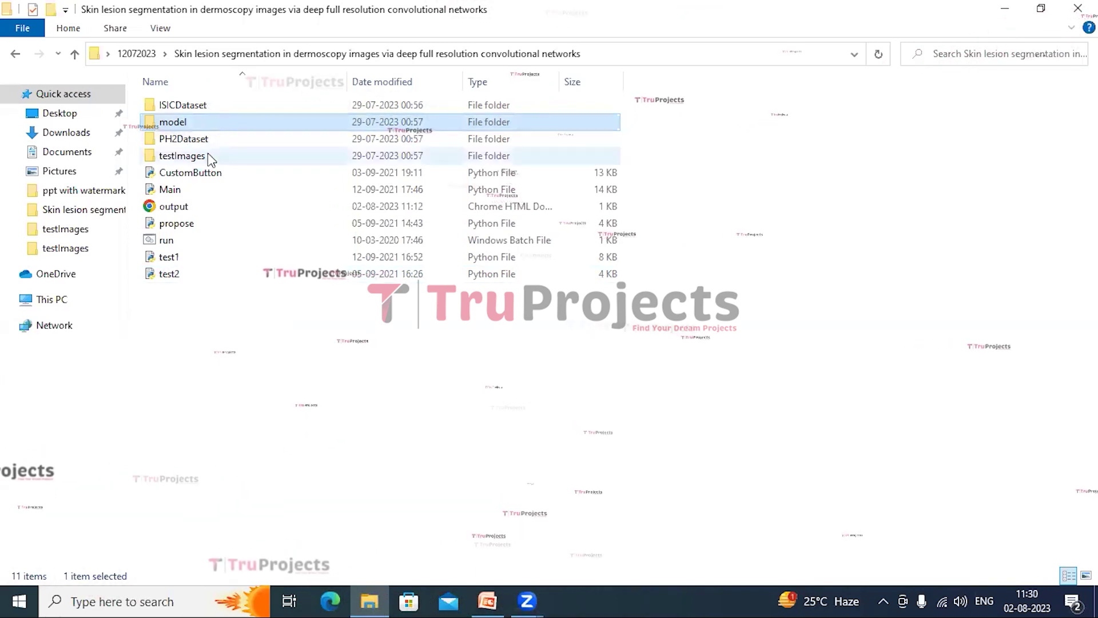
{"action": "left_click", "coordinate": [214, 144]}
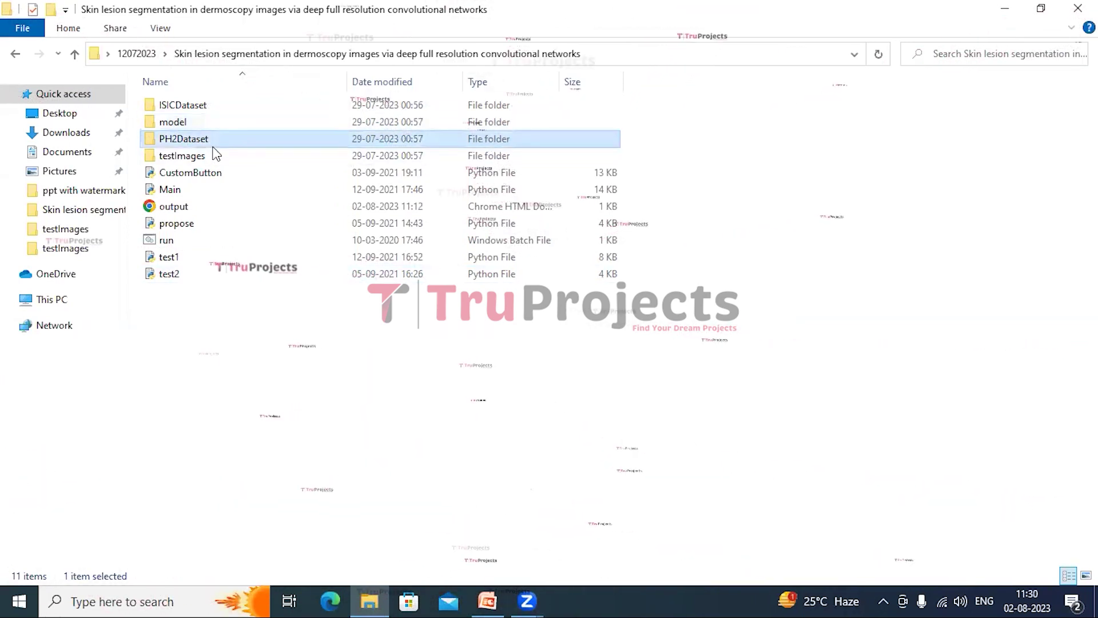
{"action": "left_click", "coordinate": [214, 156]}
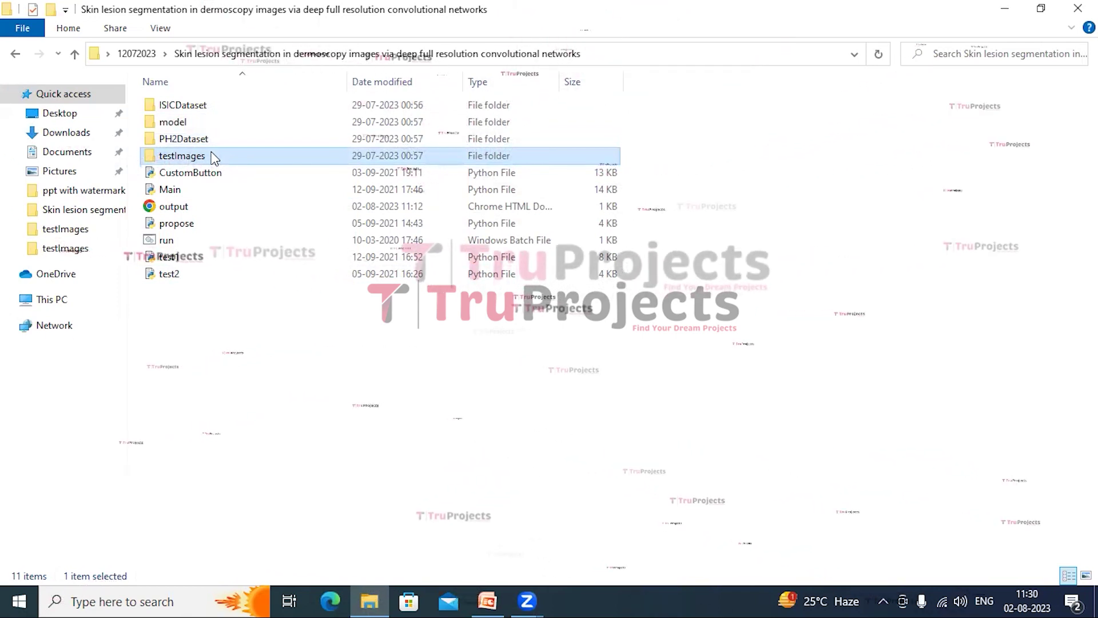
{"action": "left_click", "coordinate": [208, 173]}
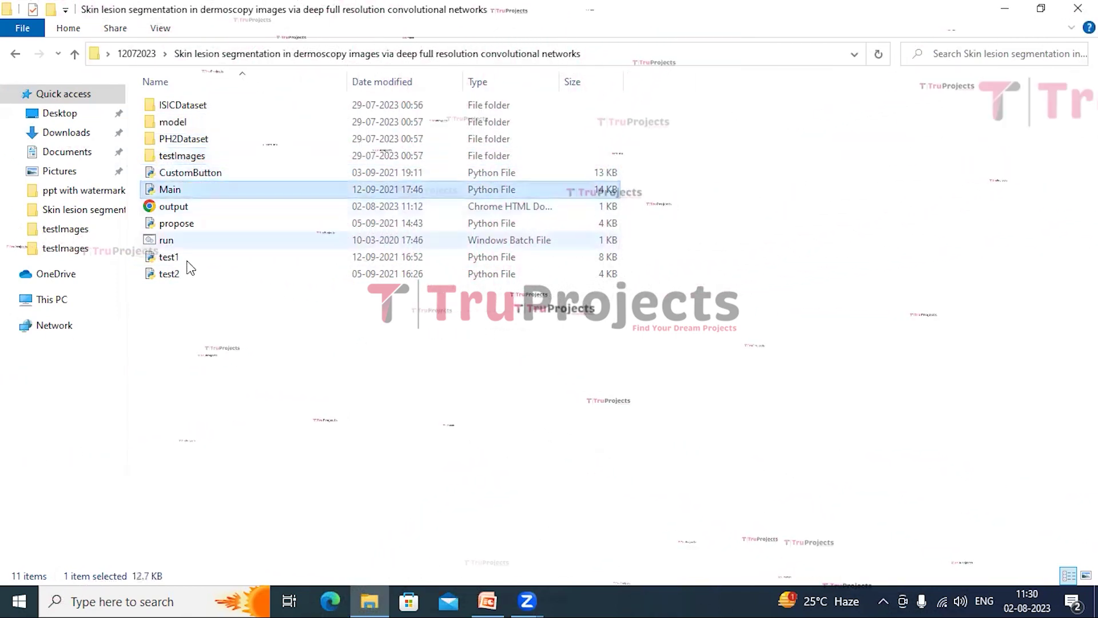
{"action": "left_click", "coordinate": [129, 228]}
{"action": "left_click_drag", "start_coordinate": [150, 273], "coordinate": [172, 314]}
{"action": "left_click", "coordinate": [173, 314]}
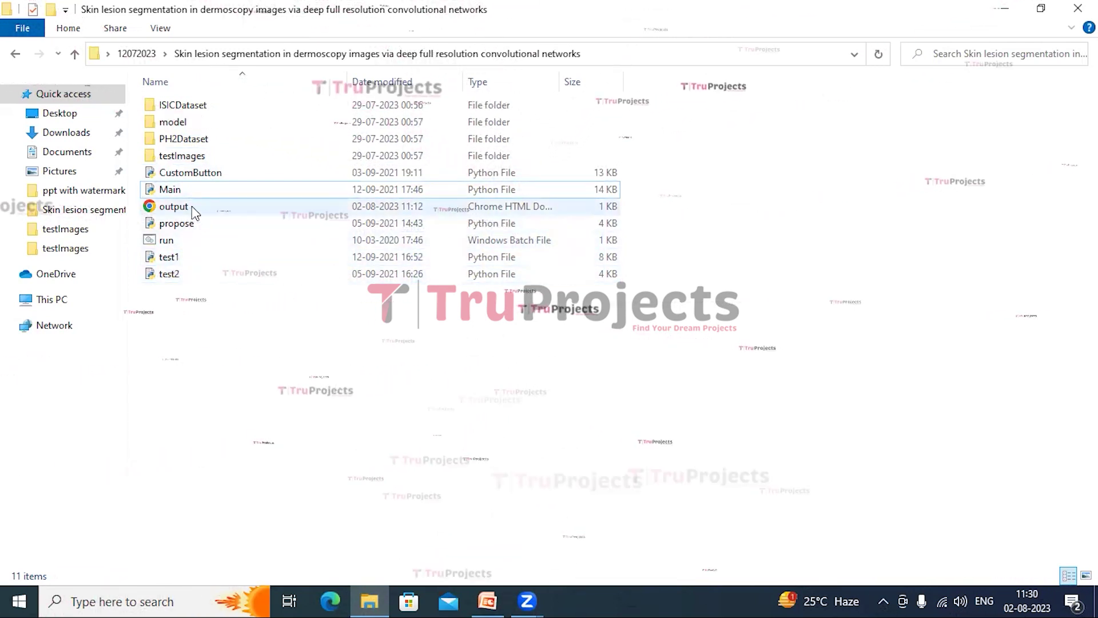
{"action": "left_click", "coordinate": [191, 208]}
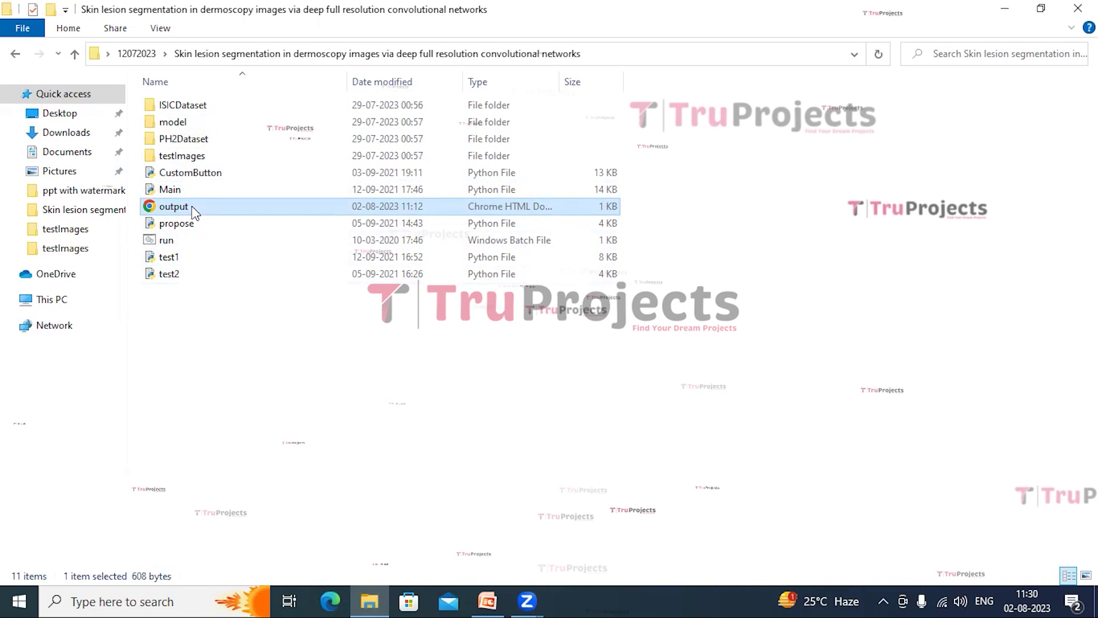
{"action": "left_click", "coordinate": [206, 243]}
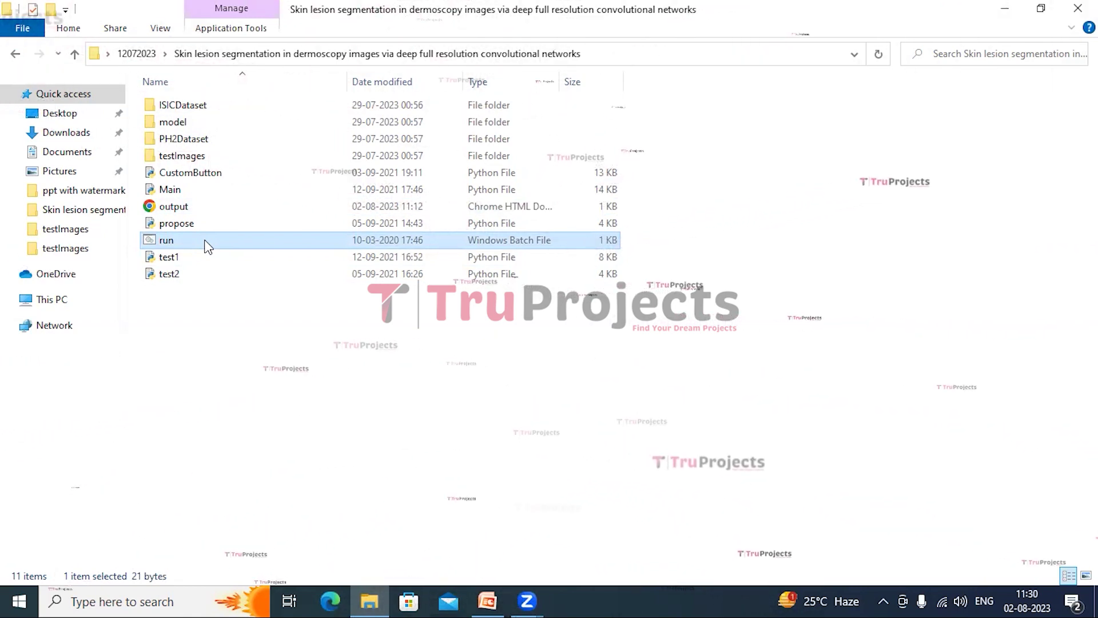
- Launch the app from run.bat, maximize it, and upload the PH2Dataset folder
{"action": "double_click", "coordinate": [205, 242]}
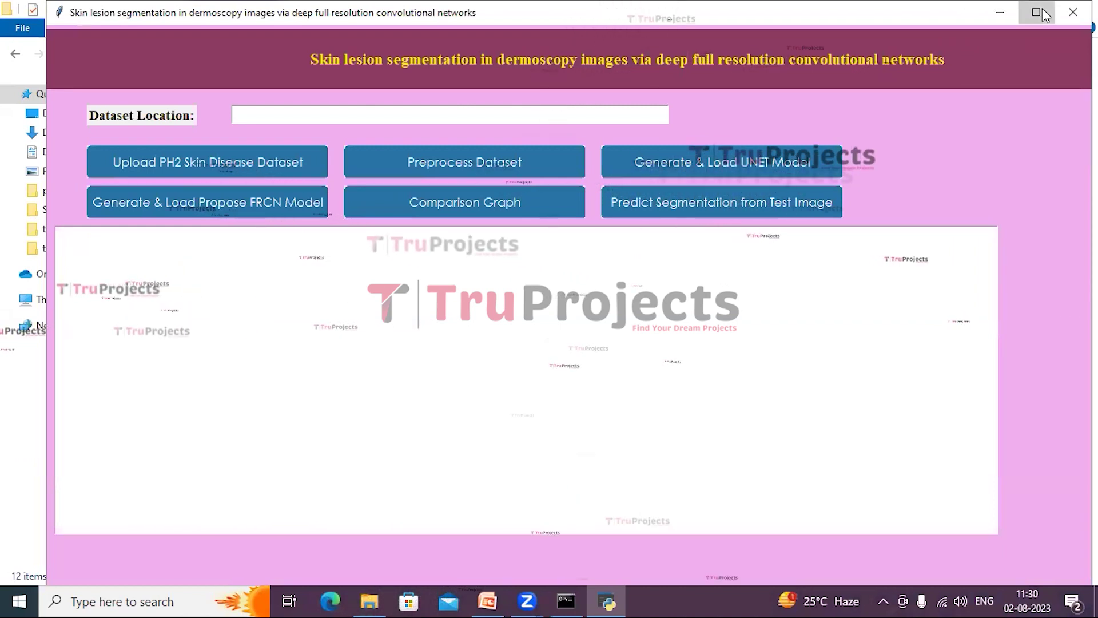
{"action": "left_click", "coordinate": [1041, 10]}
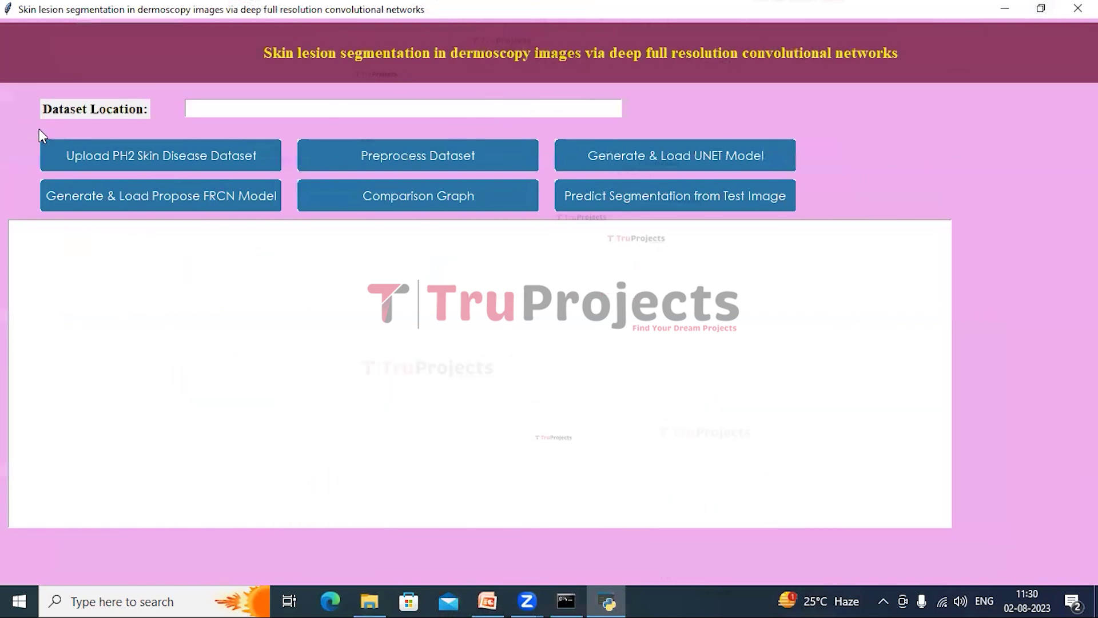
{"action": "left_click", "coordinate": [118, 160]}
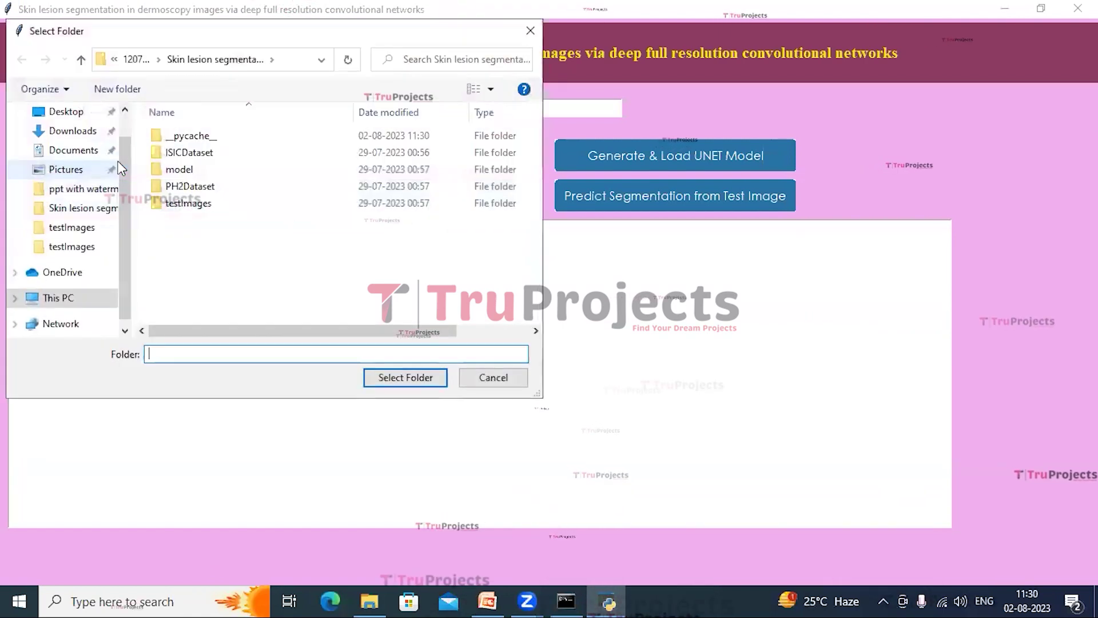
{"action": "left_click", "coordinate": [215, 188]}
{"action": "left_click", "coordinate": [412, 381]}
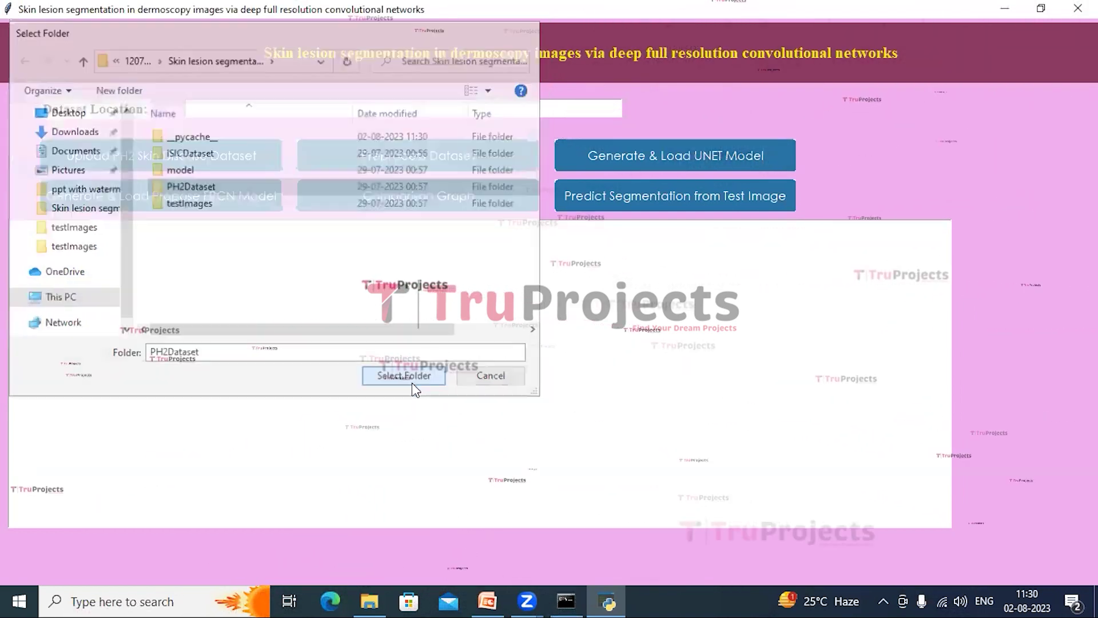
- Highlight the 'Dataset Loaded' message and the loaded PH2Dataset path
{"action": "left_click_drag", "start_coordinate": [128, 229], "coordinate": [2, 229]}
{"action": "left_click", "coordinate": [3, 229]}
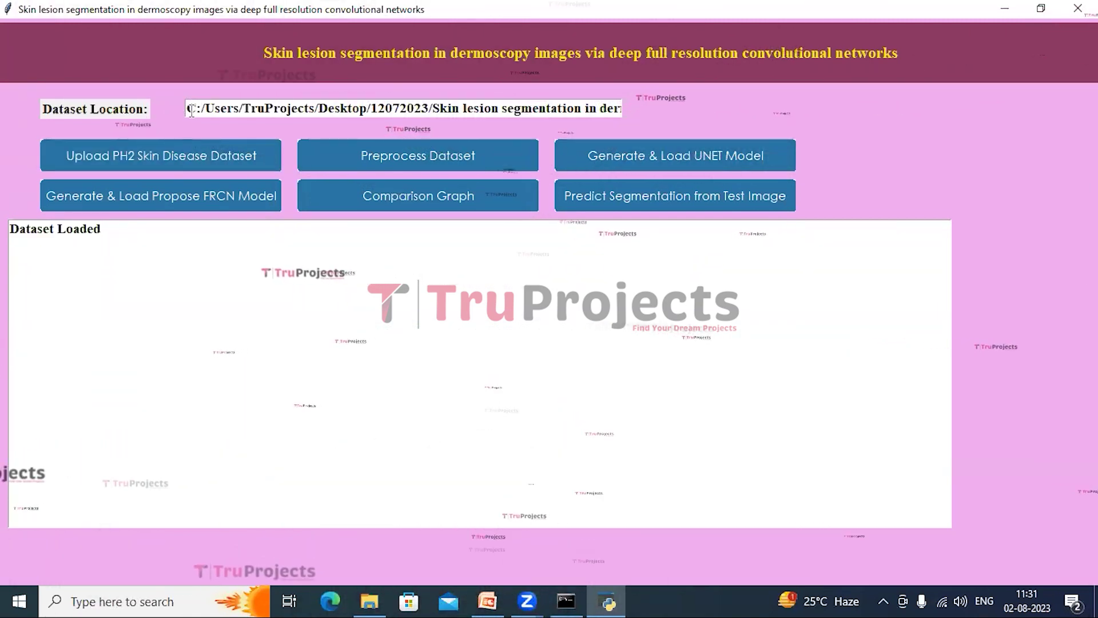
{"action": "left_click_drag", "start_coordinate": [192, 111], "coordinate": [534, 111]}
{"action": "left_click", "coordinate": [509, 242]}
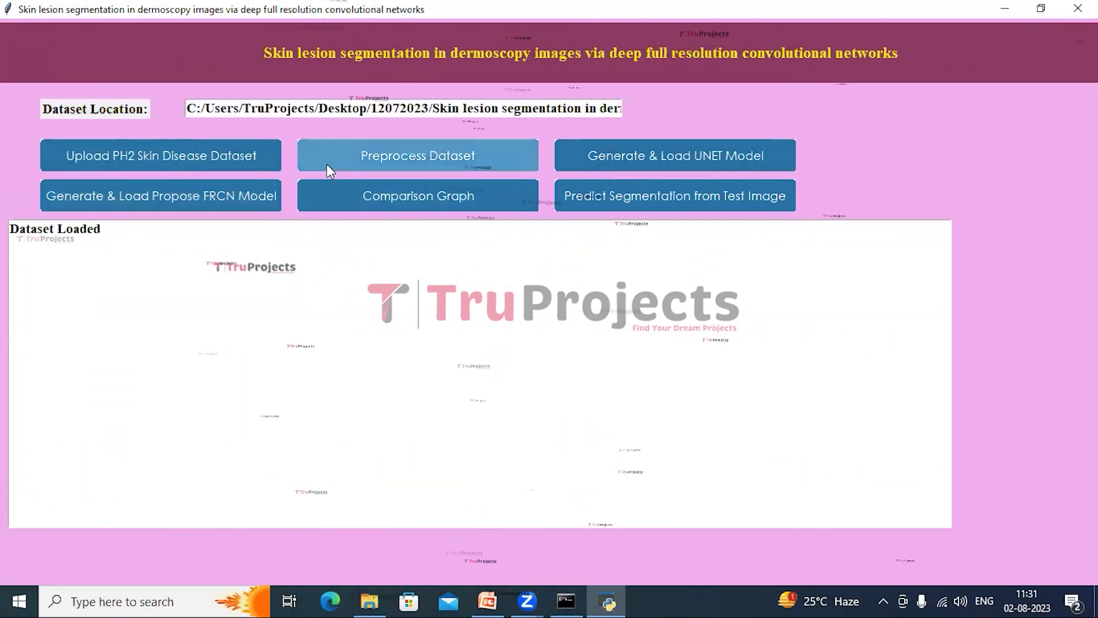
- Preprocess the PH2 dataset, then close the sample original and segmented mask images
{"action": "left_click", "coordinate": [365, 163]}
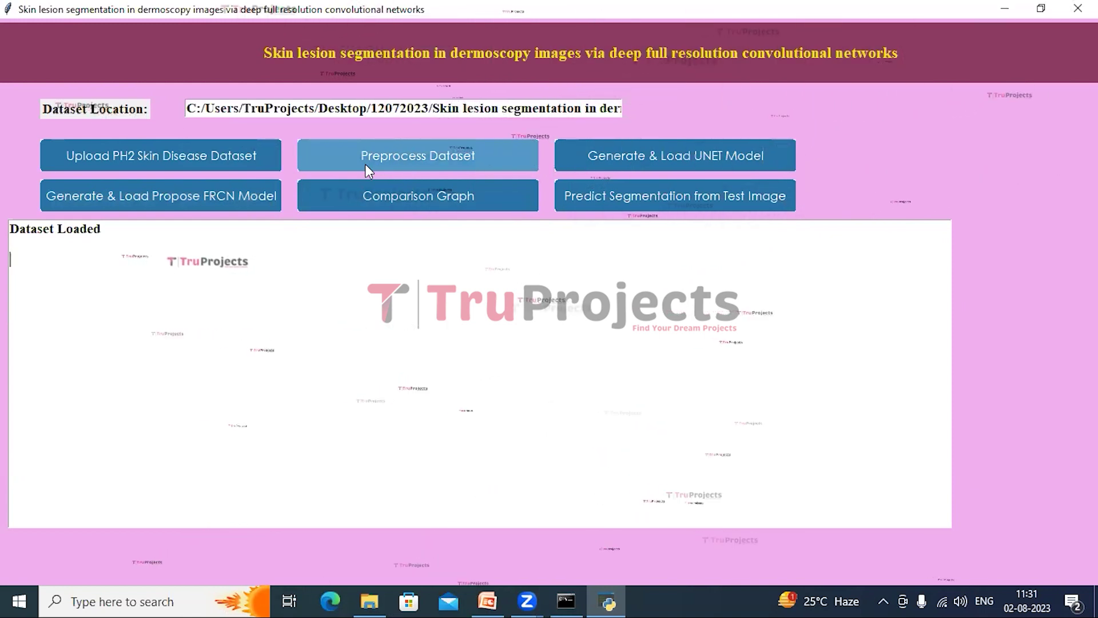
{"action": "left_click", "coordinate": [365, 163]}
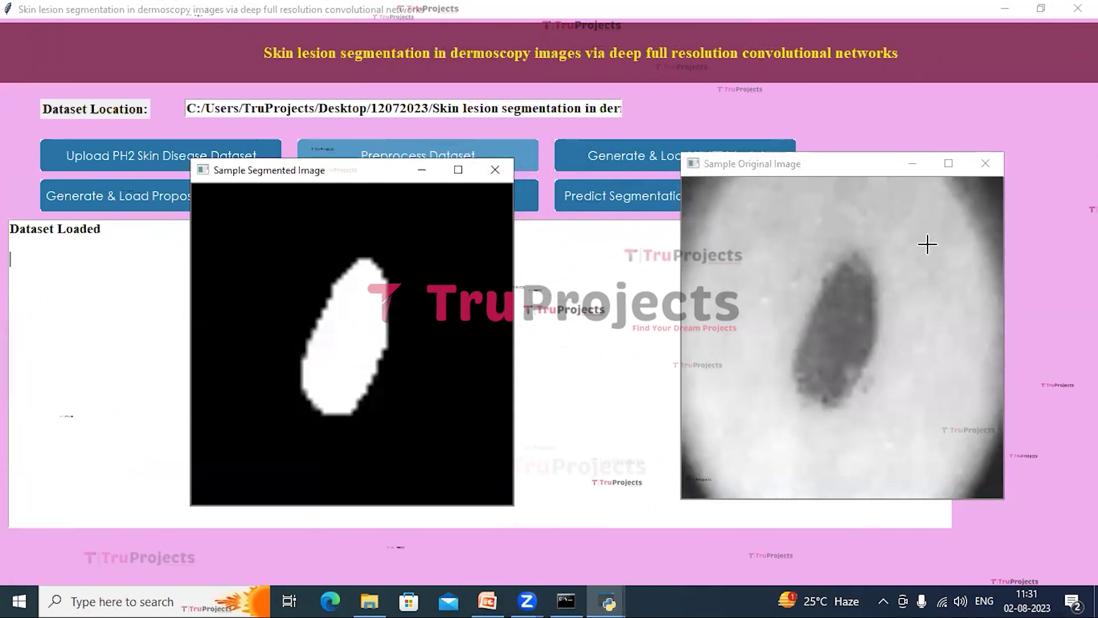
{"action": "left_click", "coordinate": [986, 164]}
{"action": "left_click", "coordinate": [495, 169]}
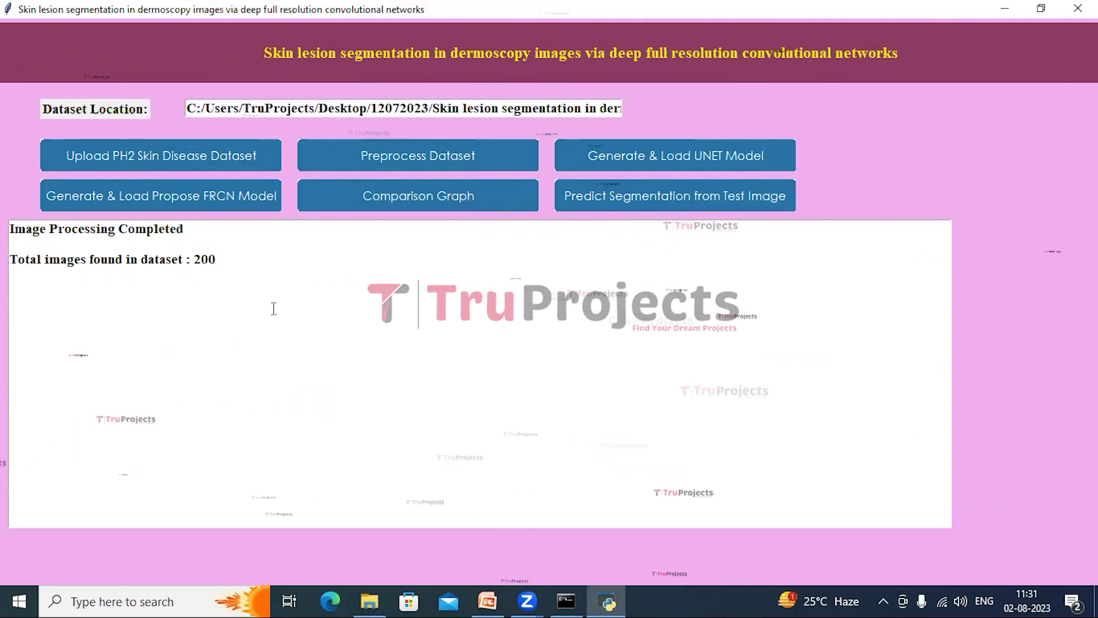
- Generate the UNET model and highlight its metrics: accuracy 0.7638, recall 1.0, F-score 0.8661
{"action": "left_click", "coordinate": [664, 159]}
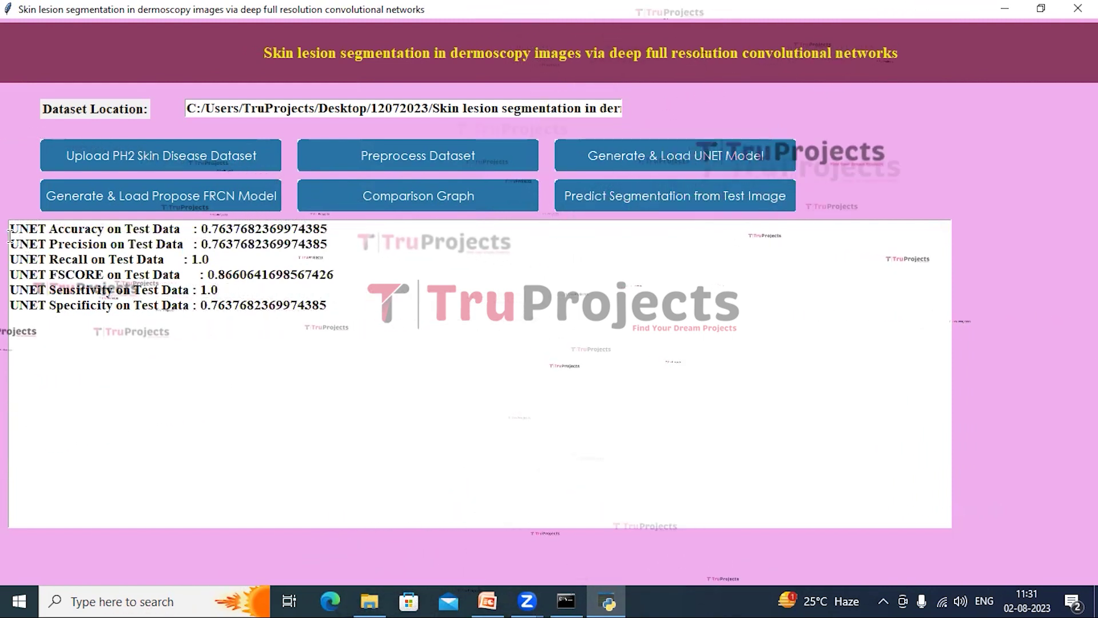
{"action": "left_click_drag", "start_coordinate": [9, 230], "coordinate": [344, 363]}
{"action": "left_click", "coordinate": [281, 387]}
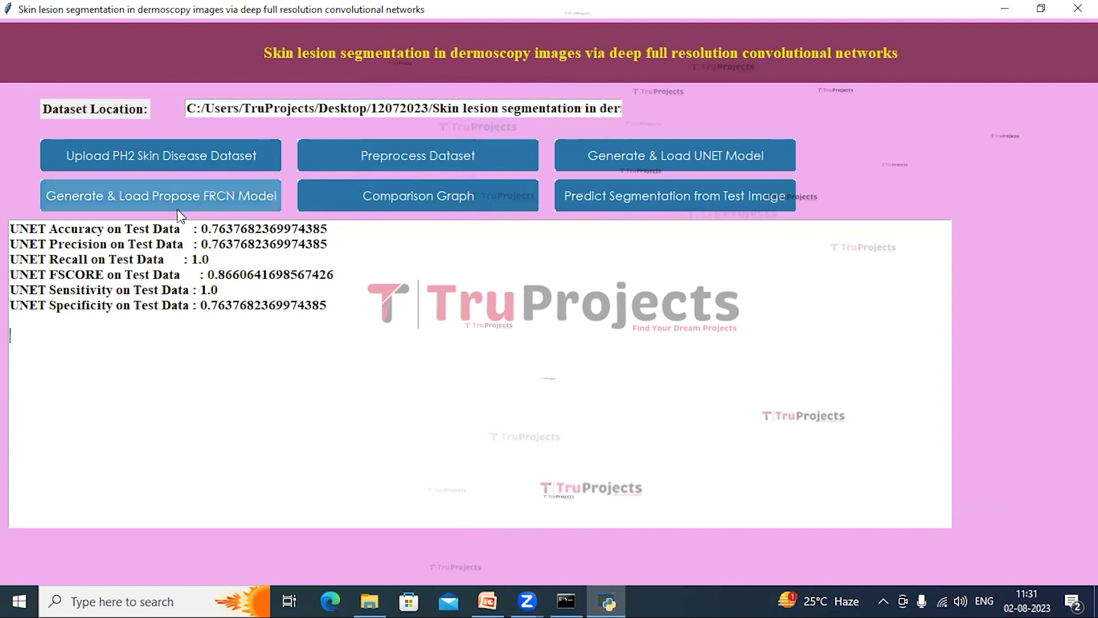
- Generate the Propose FRCN model, highlight its six metrics, and plot the comparison graph
{"action": "left_click", "coordinate": [148, 203]}
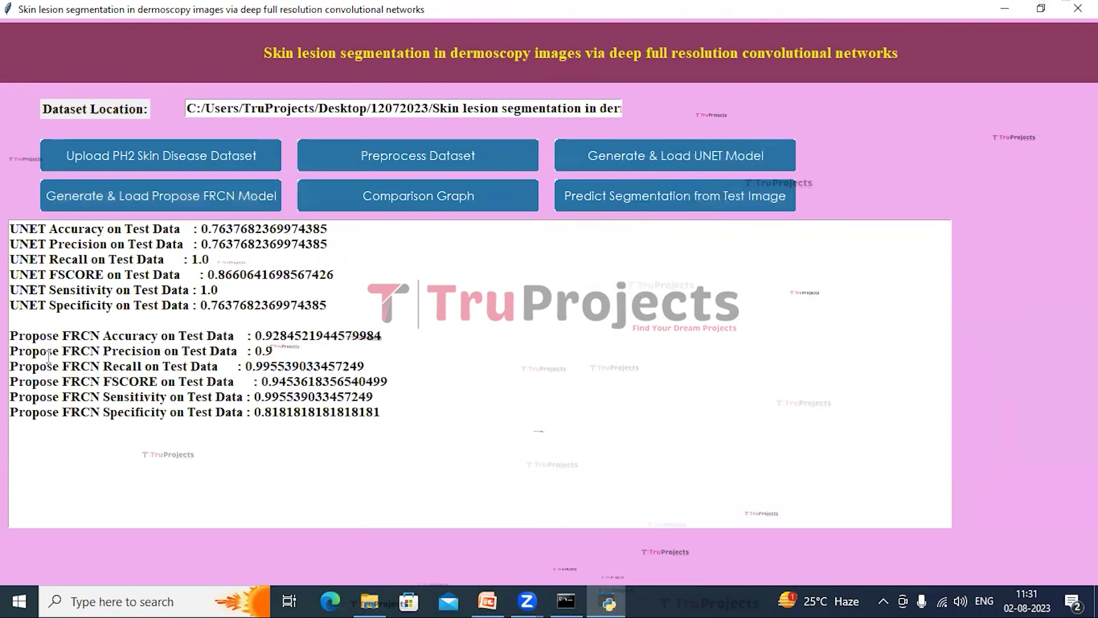
{"action": "left_click_drag", "start_coordinate": [14, 332], "coordinate": [351, 469]}
{"action": "left_click", "coordinate": [351, 469]}
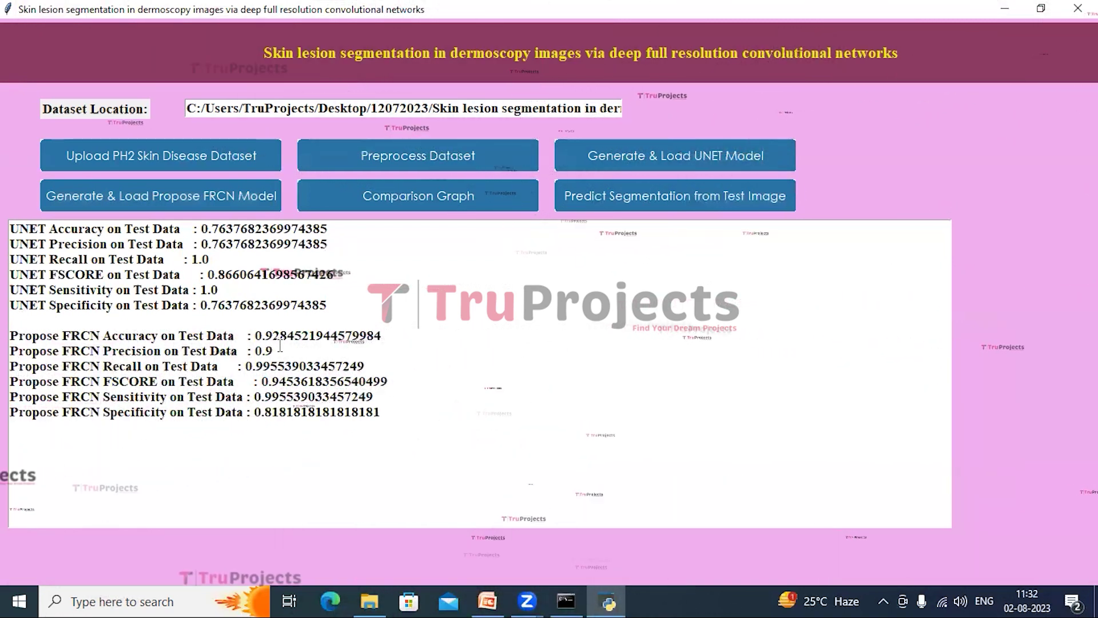
{"action": "left_click", "coordinate": [403, 199]}
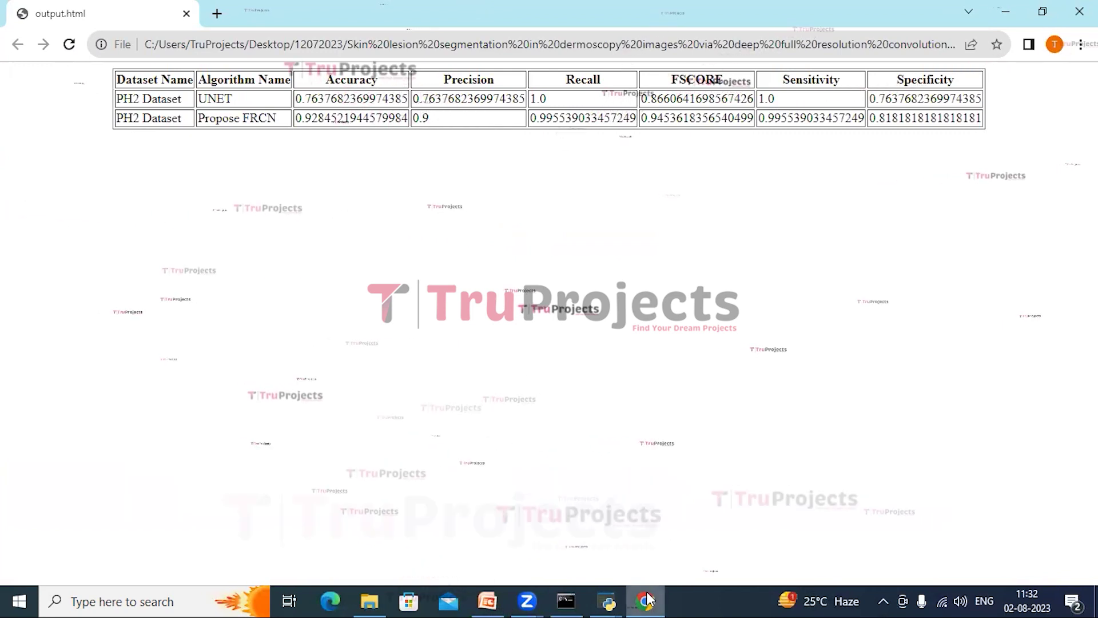
- View the FRCN versus UNET bar chart full screen, then close it and output.html
{"action": "mouse_move", "coordinate": [607, 599]}
{"action": "left_click", "coordinate": [676, 536]}
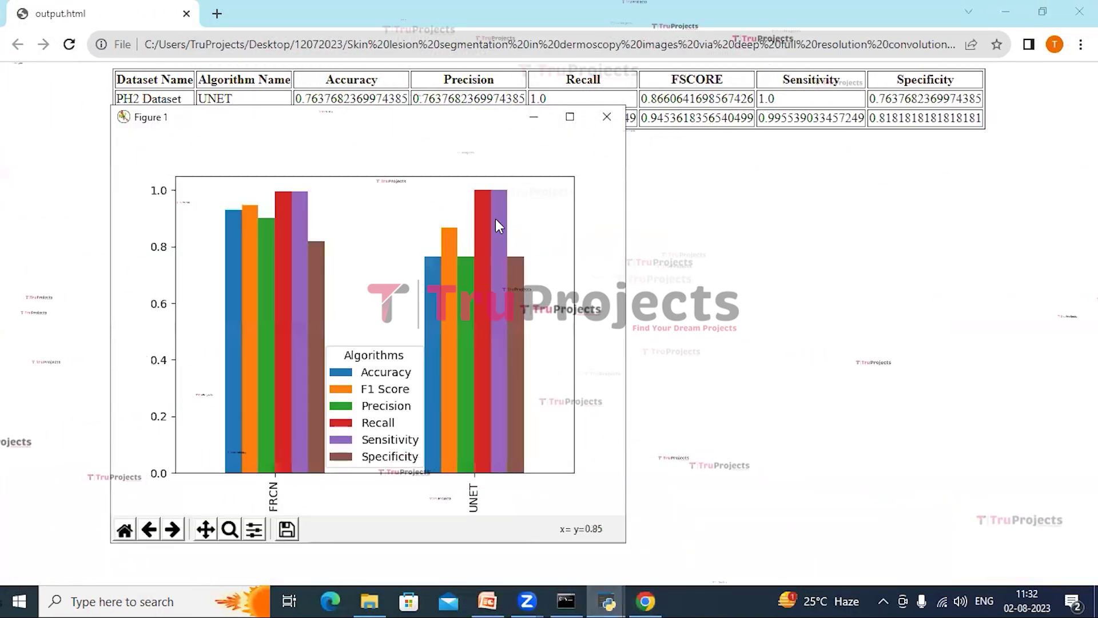
{"action": "left_click", "coordinate": [569, 118]}
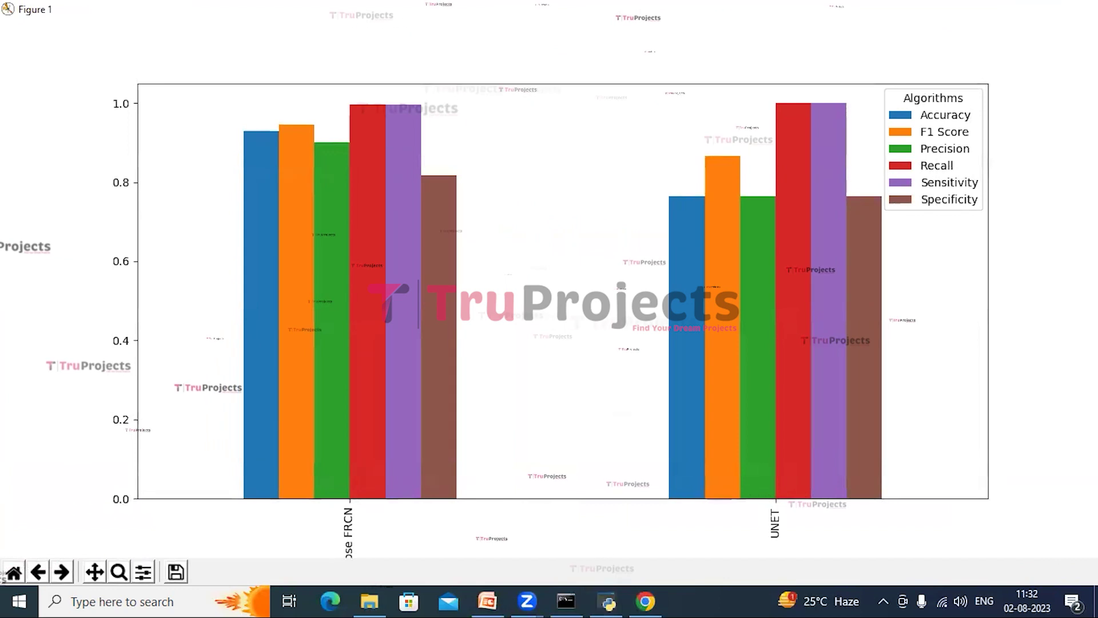
{"action": "left_click", "coordinate": [1077, 8]}
{"action": "left_click", "coordinate": [1079, 12]}
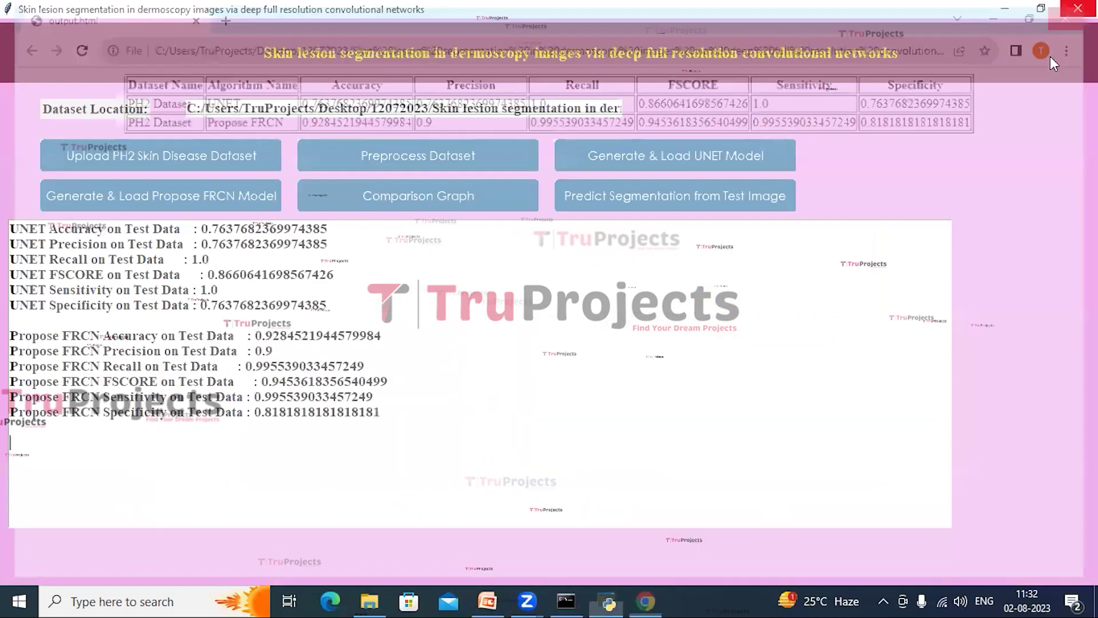
{"action": "left_click", "coordinate": [630, 205]}
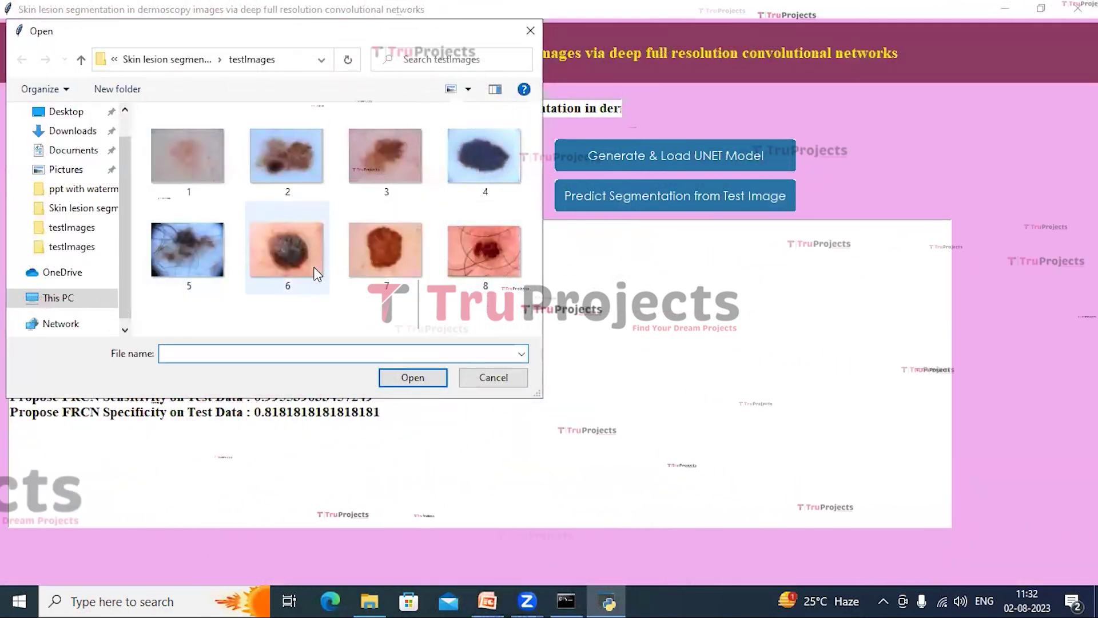
{"action": "left_click", "coordinate": [290, 252]}
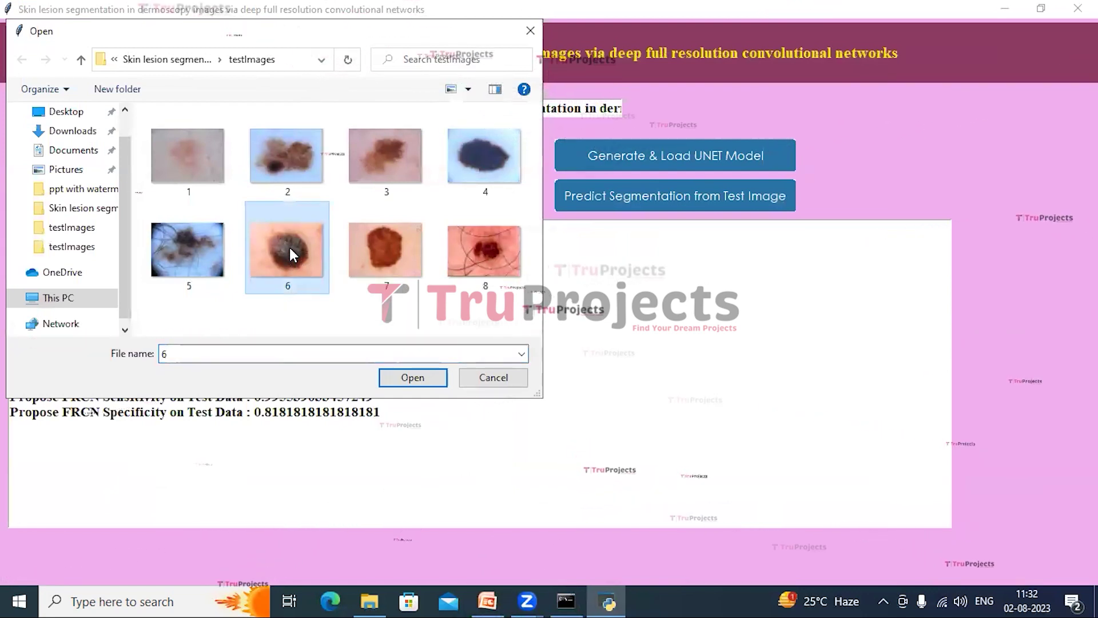
{"action": "left_click", "coordinate": [422, 376]}
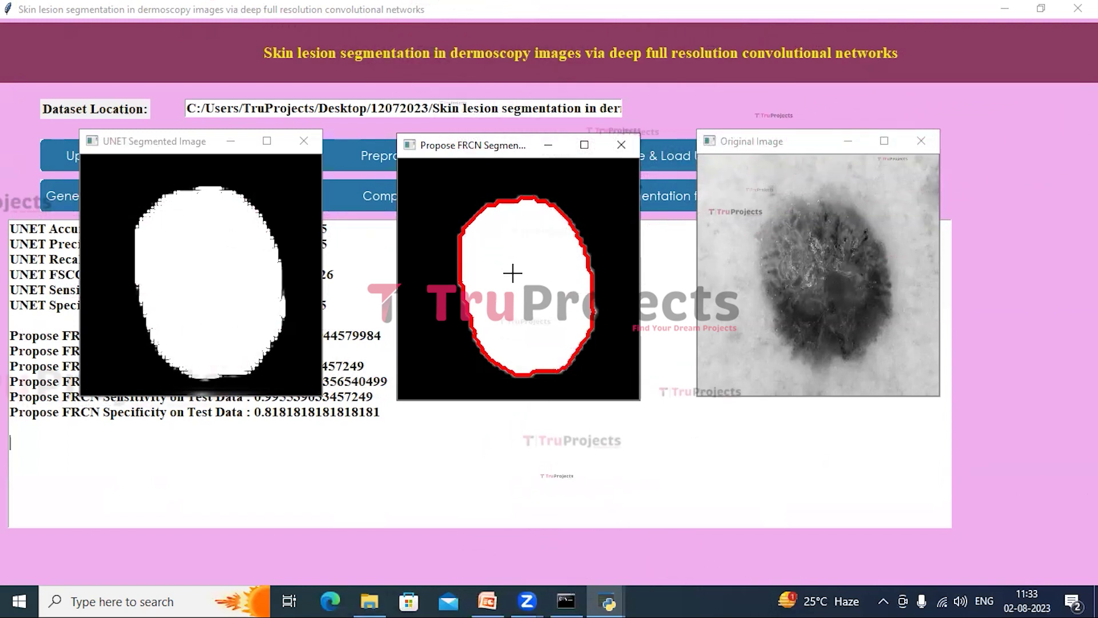
{"action": "left_click", "coordinate": [936, 144]}
{"action": "left_click", "coordinate": [633, 143]}
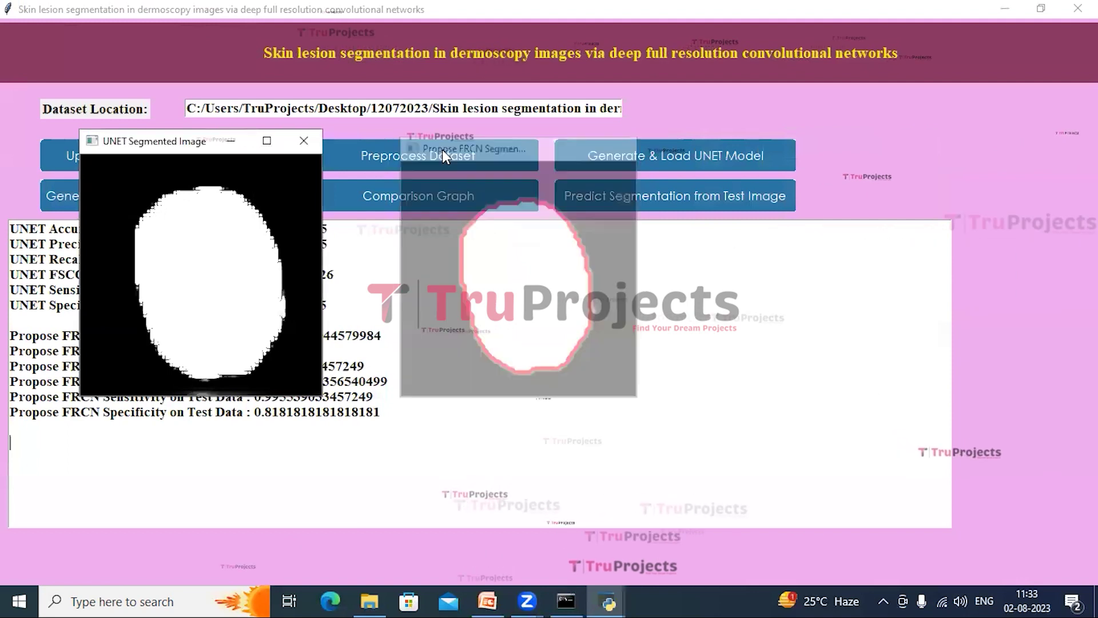
{"action": "left_click", "coordinate": [303, 141]}
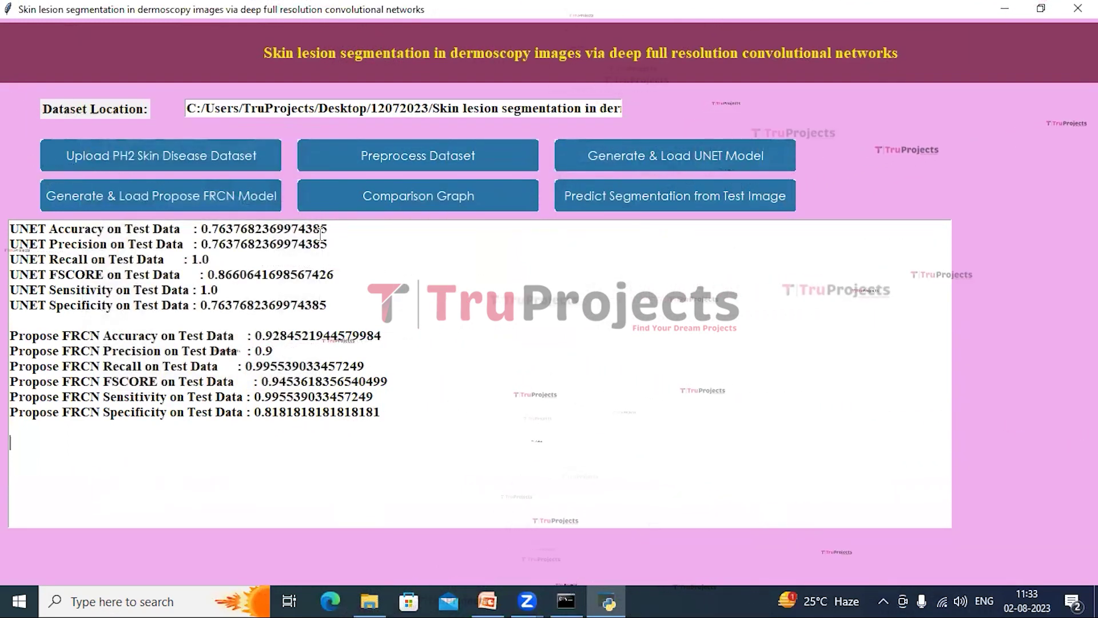
{"action": "left_click", "coordinate": [614, 199]}
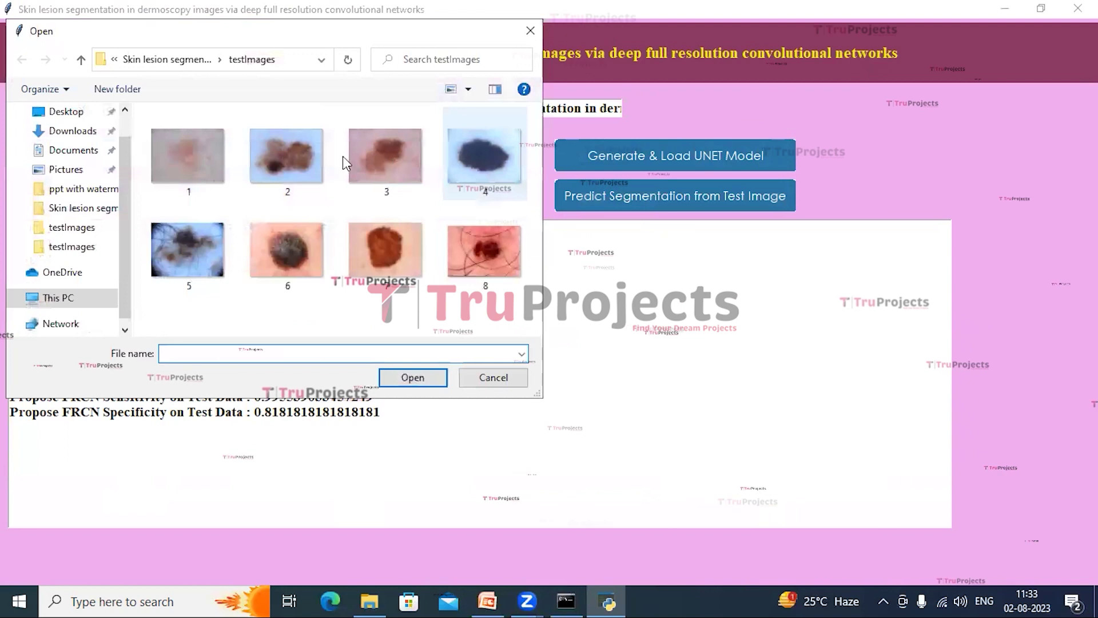
{"action": "left_click", "coordinate": [482, 267]}
{"action": "left_click", "coordinate": [418, 379]}
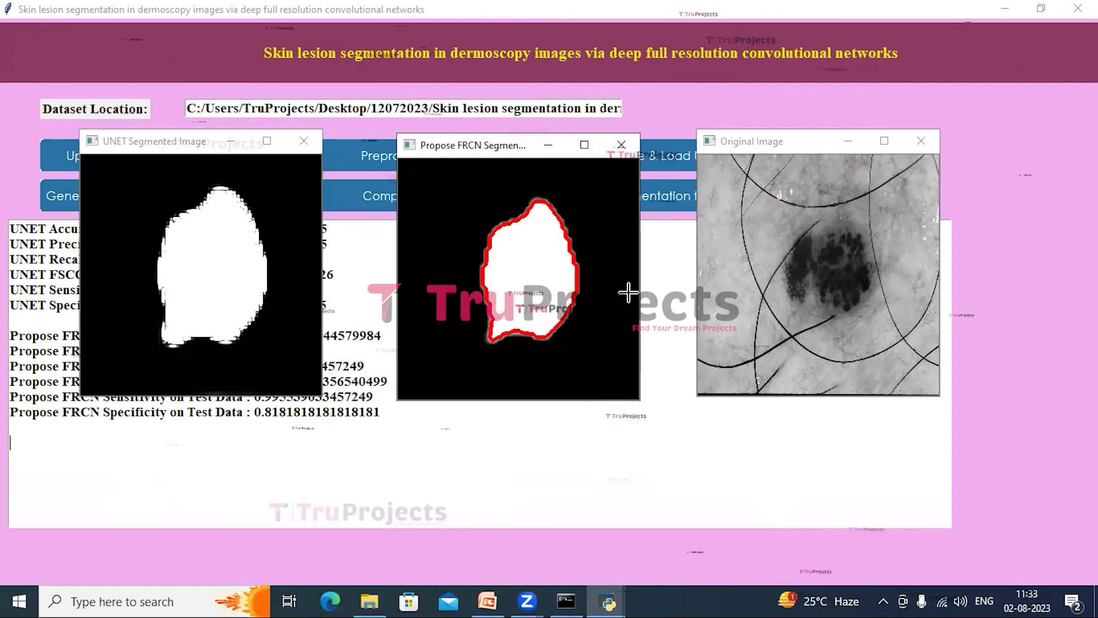
{"action": "left_click", "coordinate": [928, 142]}
{"action": "left_click", "coordinate": [621, 144]}
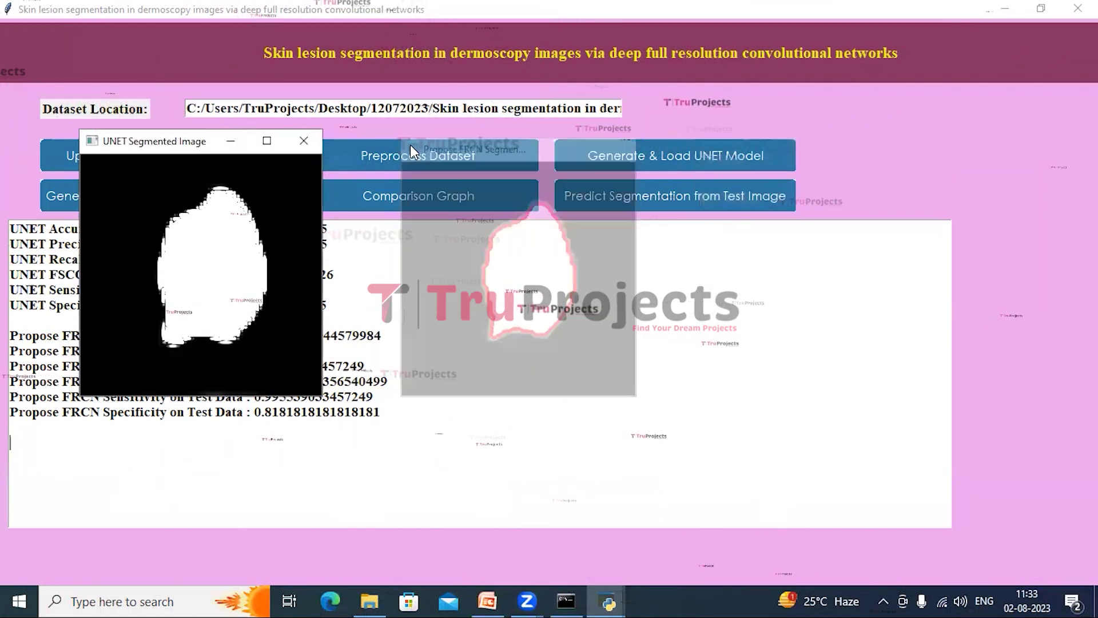
{"action": "left_click", "coordinate": [303, 141]}
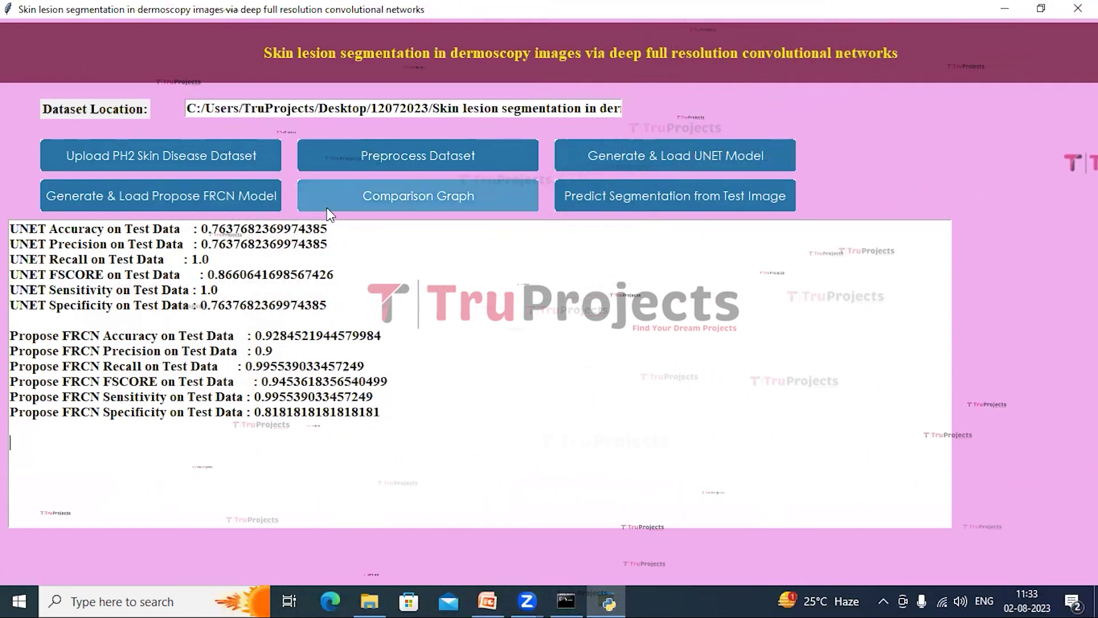
- Upload the ISICDataset folder as the new dataset
{"action": "left_click", "coordinate": [156, 156]}
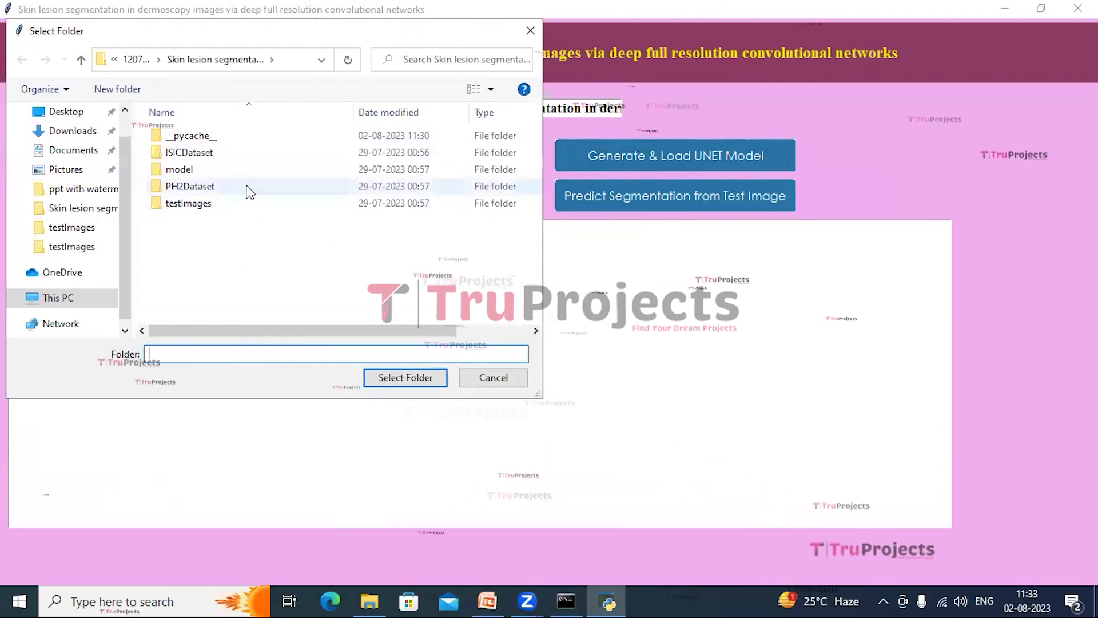
{"action": "left_click", "coordinate": [242, 151]}
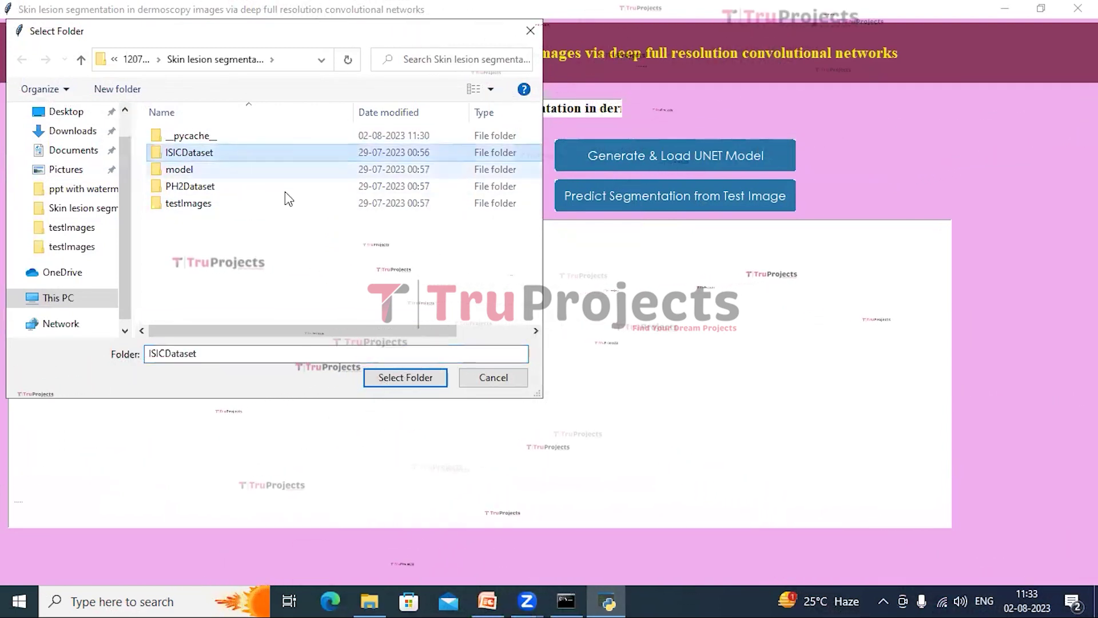
{"action": "left_click", "coordinate": [397, 375]}
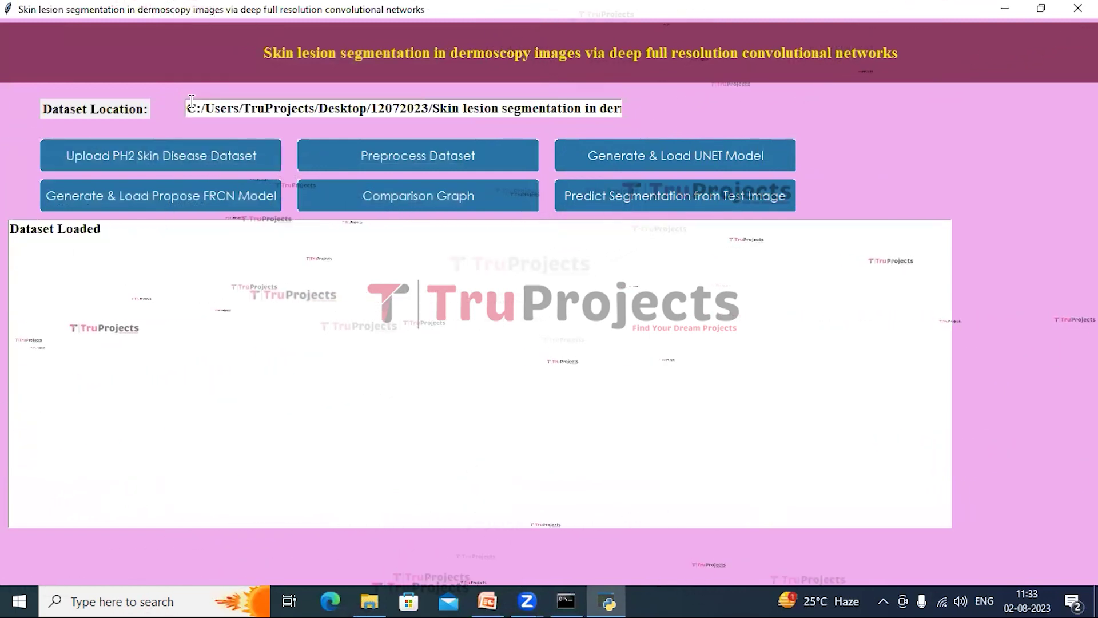
- Preprocess the ISIC images and close the sample segmented and original image windows
{"action": "left_click", "coordinate": [416, 168]}
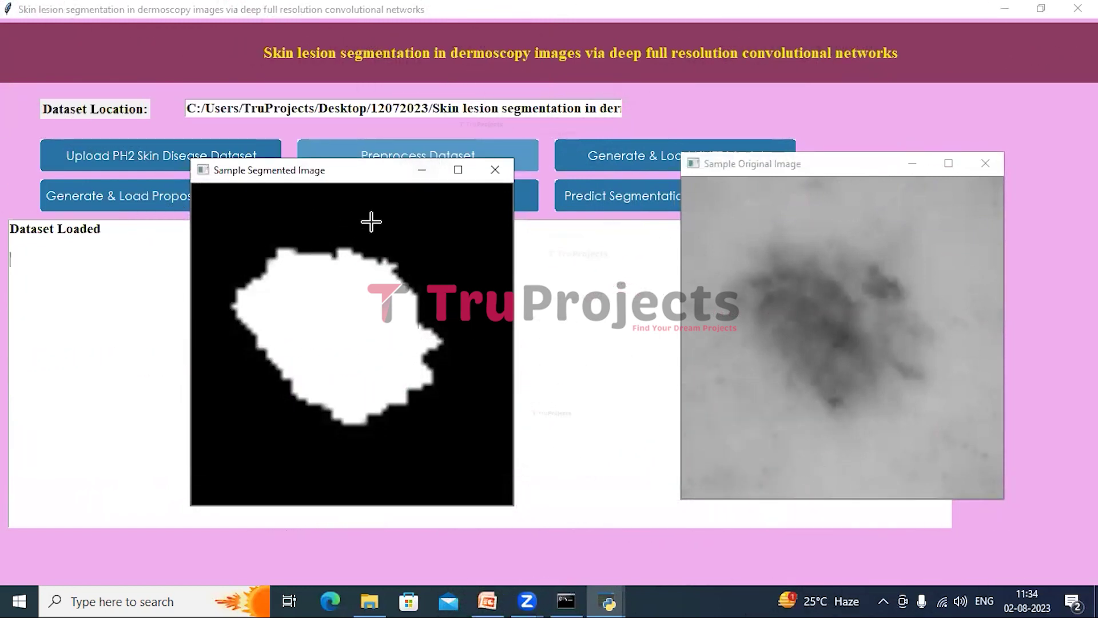
{"action": "left_click", "coordinate": [502, 173]}
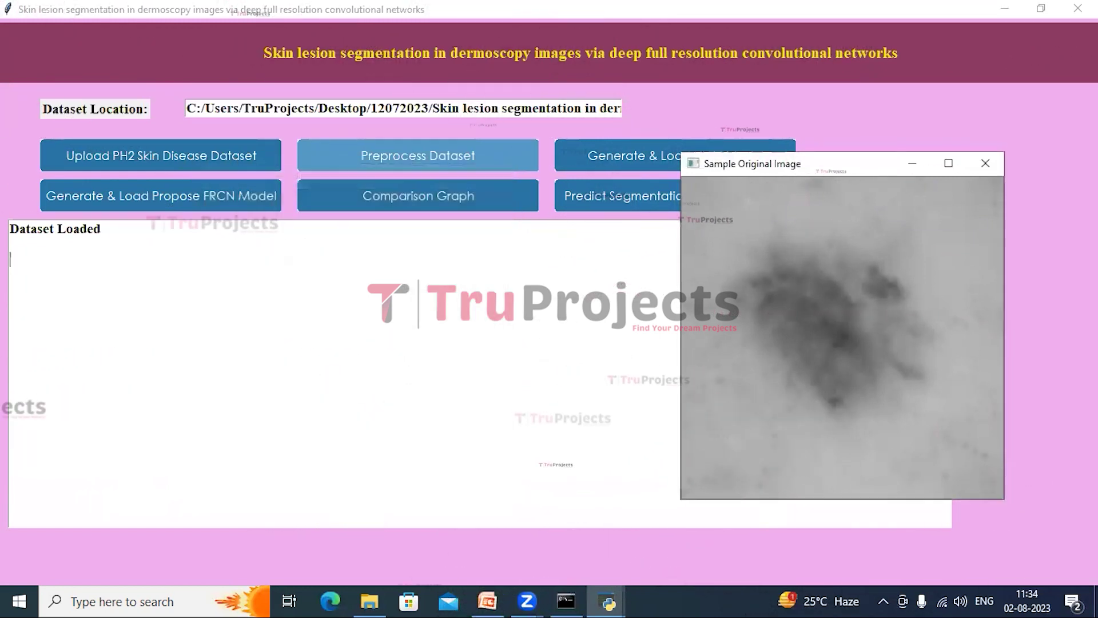
{"action": "left_click", "coordinate": [980, 166]}
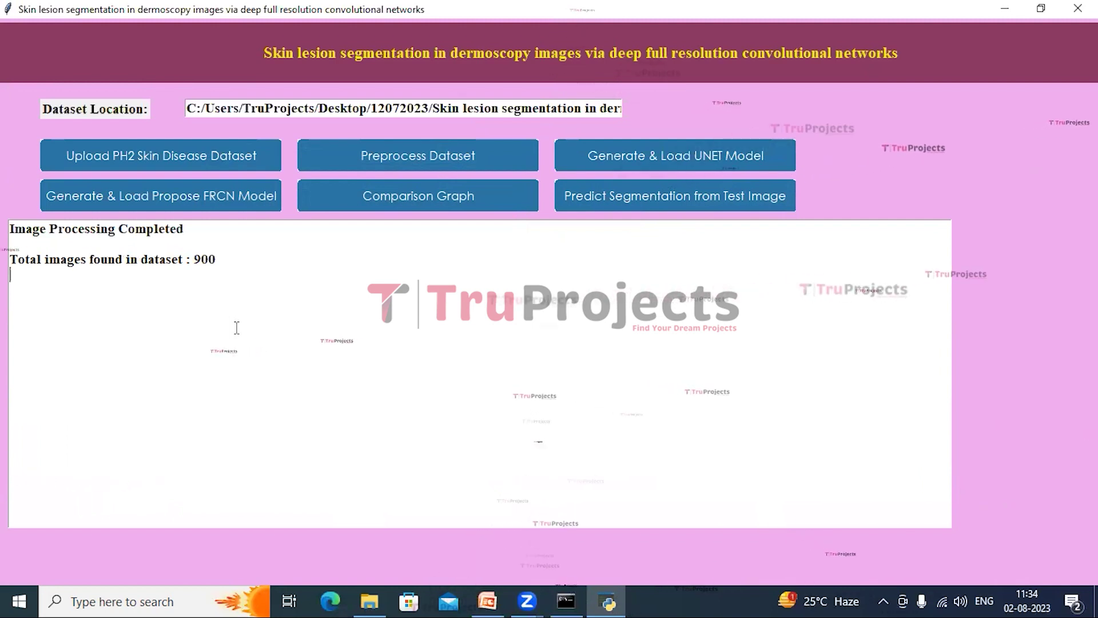
- Build UNET and Propose FRCN on ISIC data and compare them (FRCN accuracy 0.9205 vs 0.7602)
{"action": "left_click", "coordinate": [631, 149]}
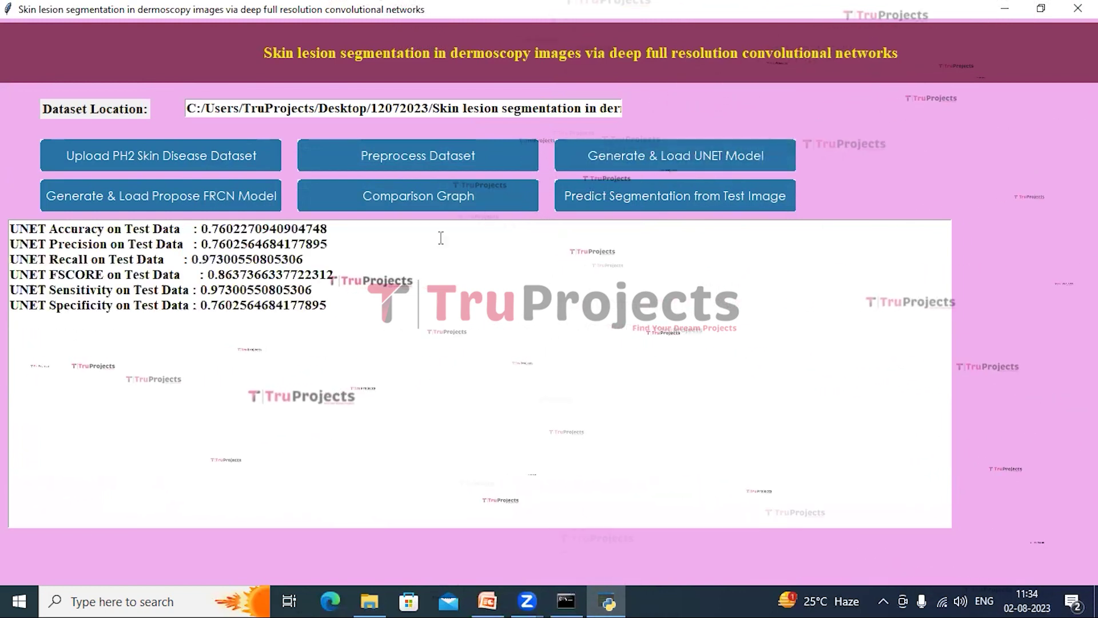
{"action": "left_click_drag", "start_coordinate": [13, 229], "coordinate": [114, 306]}
{"action": "left_click", "coordinate": [313, 363]}
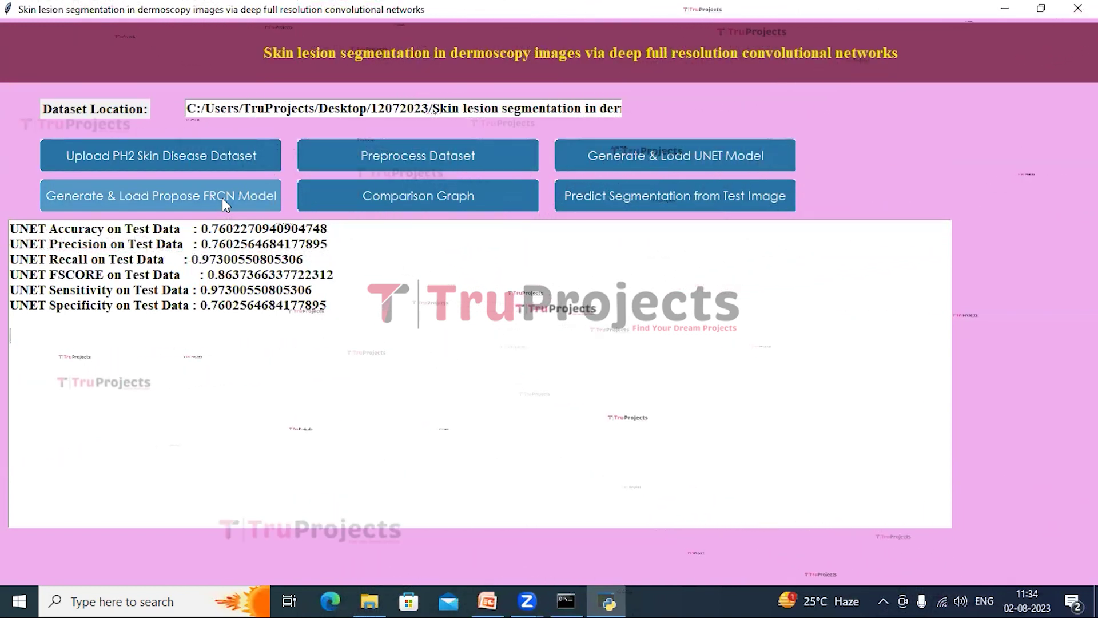
{"action": "left_click", "coordinate": [222, 197]}
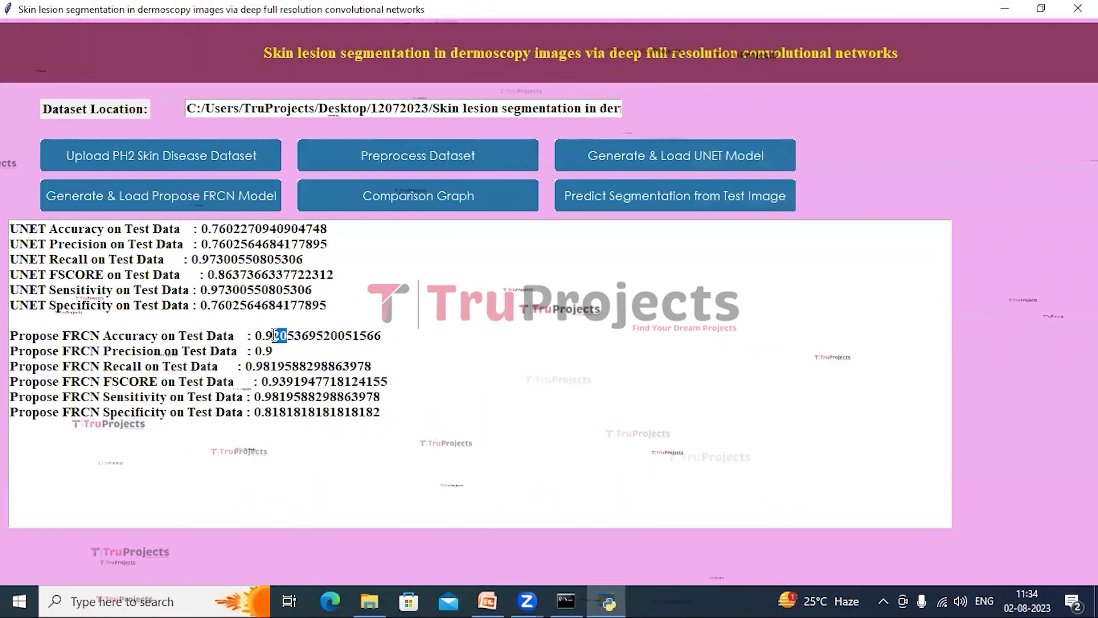
{"action": "left_click", "coordinate": [406, 195]}
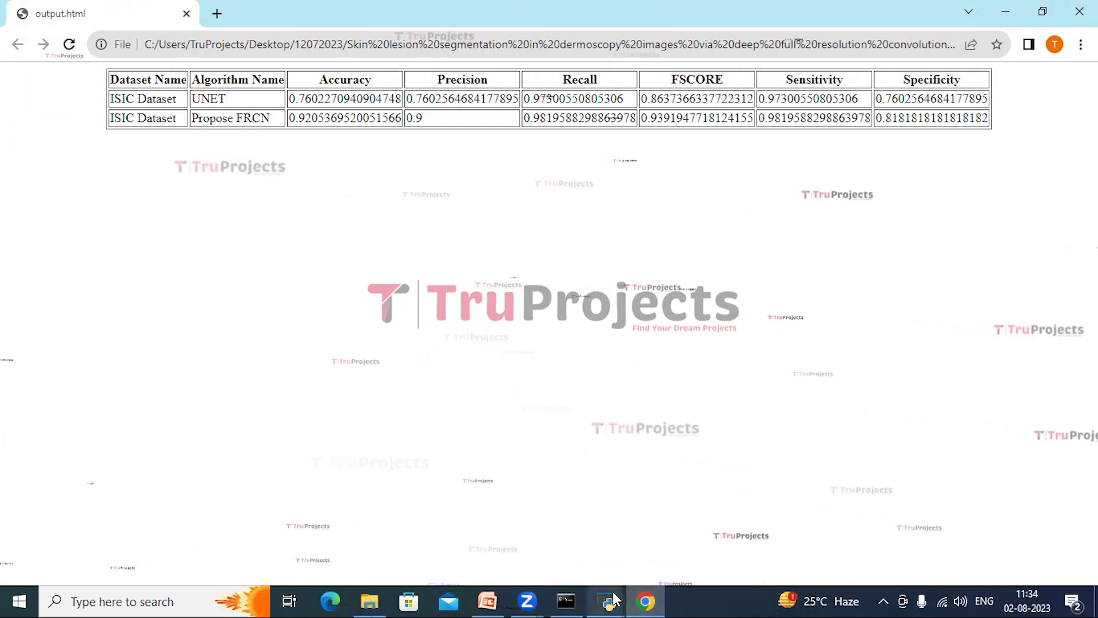
{"action": "mouse_move", "coordinate": [608, 600]}
{"action": "left_click", "coordinate": [726, 544]}
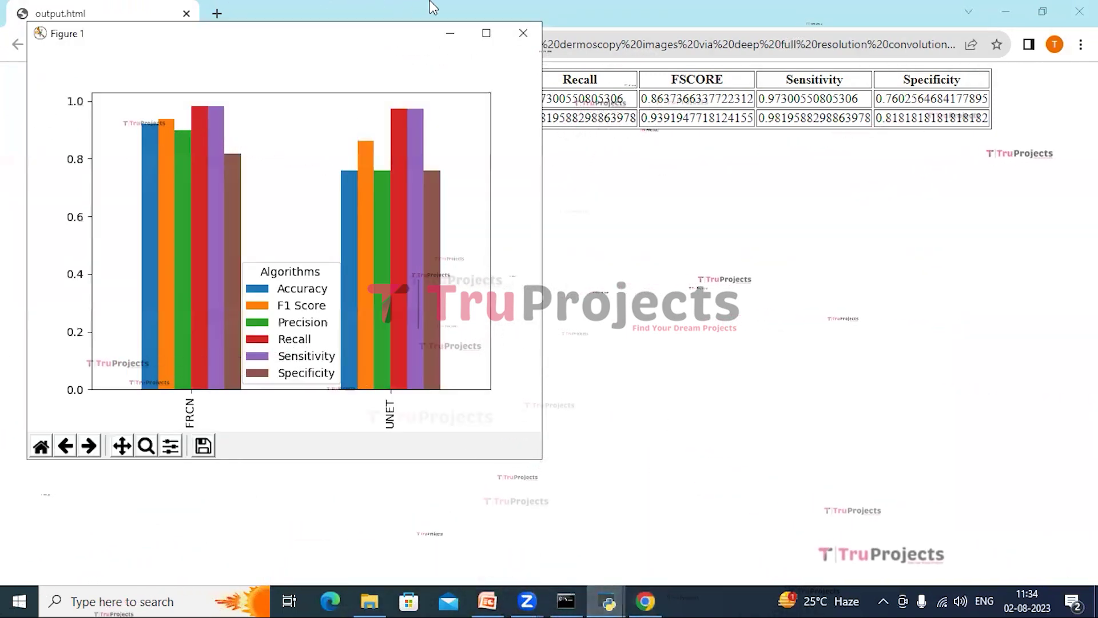
{"action": "left_click_drag", "start_coordinate": [432, 33], "coordinate": [430, 3]}
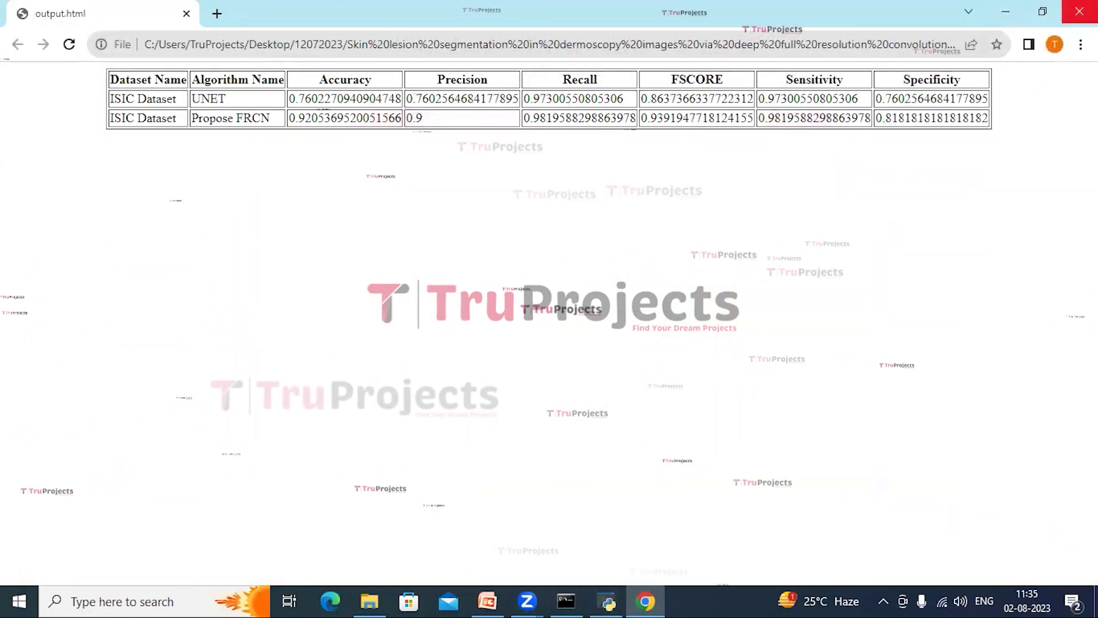
{"action": "key", "text": "ctrl+w"}
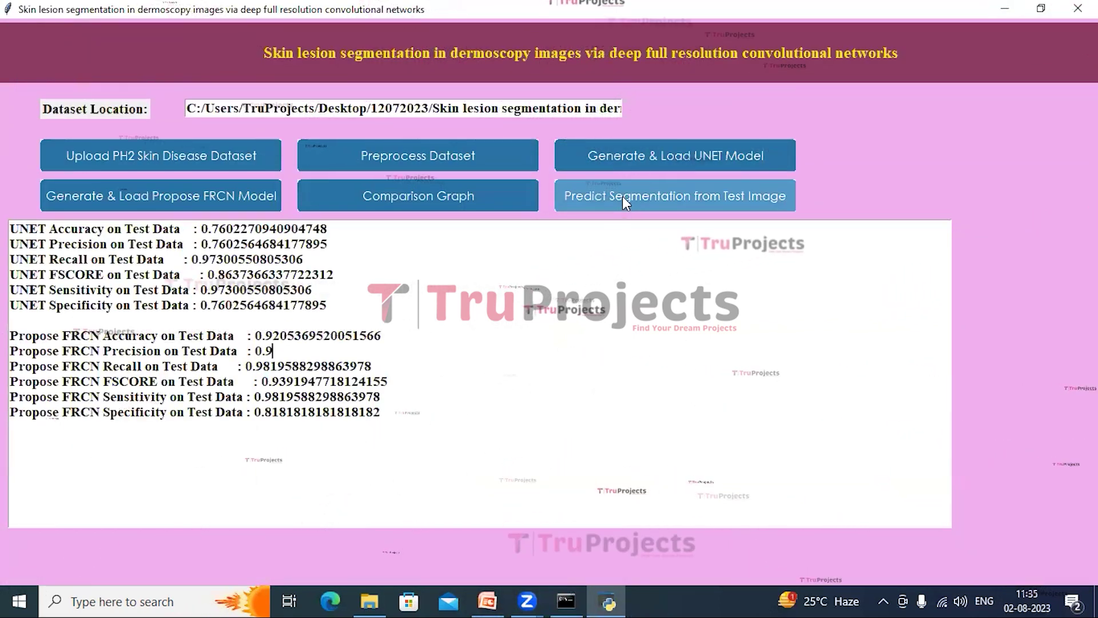
- Predict segmentation for test image 1 from testImages, showing UNET and FRCN masks
{"action": "left_click", "coordinate": [623, 197]}
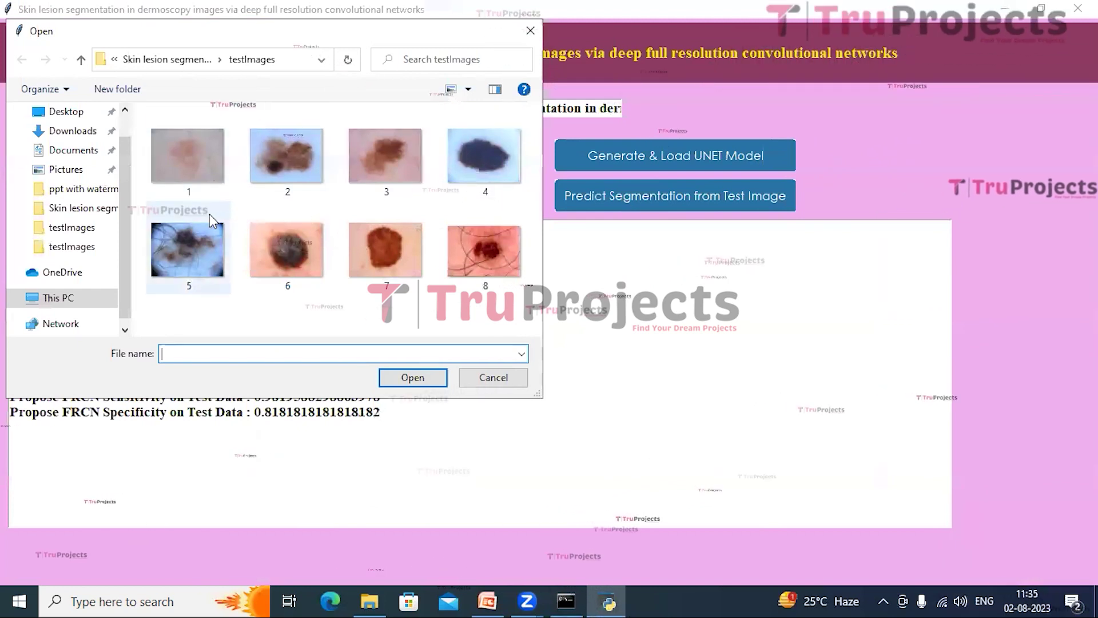
{"action": "left_click", "coordinate": [208, 167]}
{"action": "left_click", "coordinate": [413, 378]}
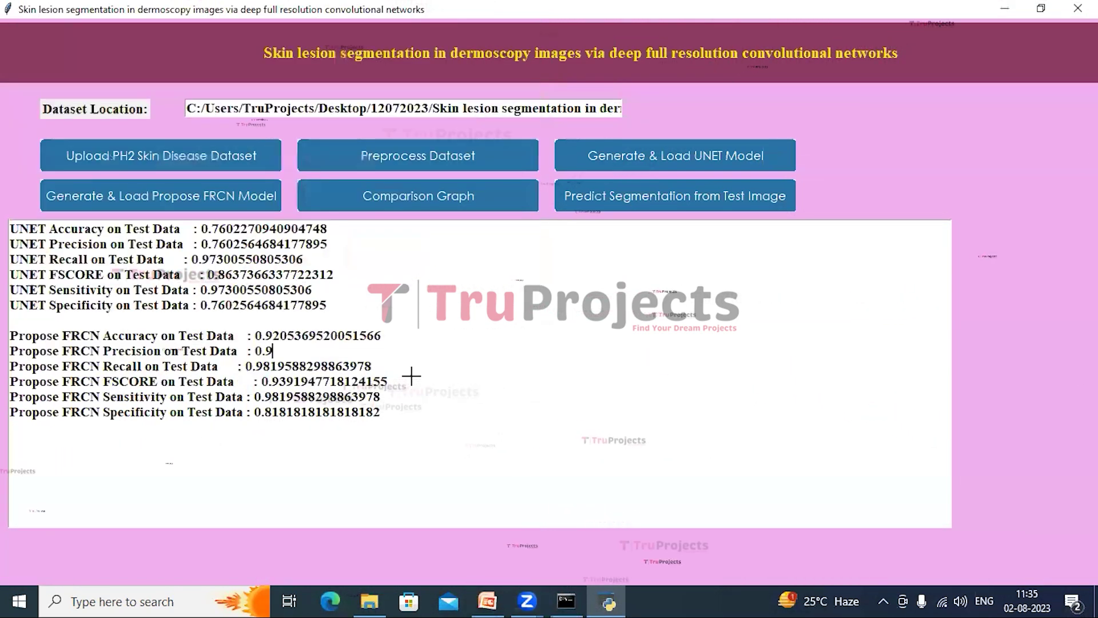